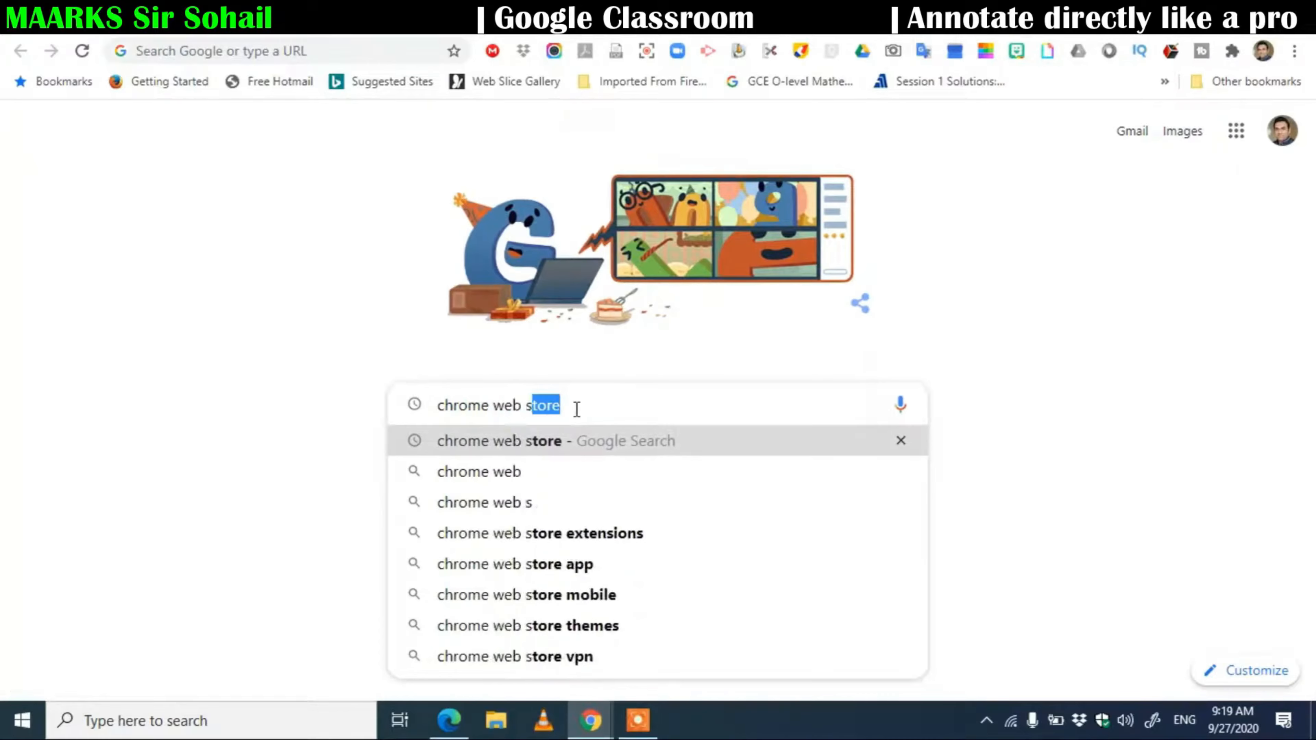
# Find and open the Chrome Web Store through a Google search, and search the store for "kami"
pyautogui.press('Return')
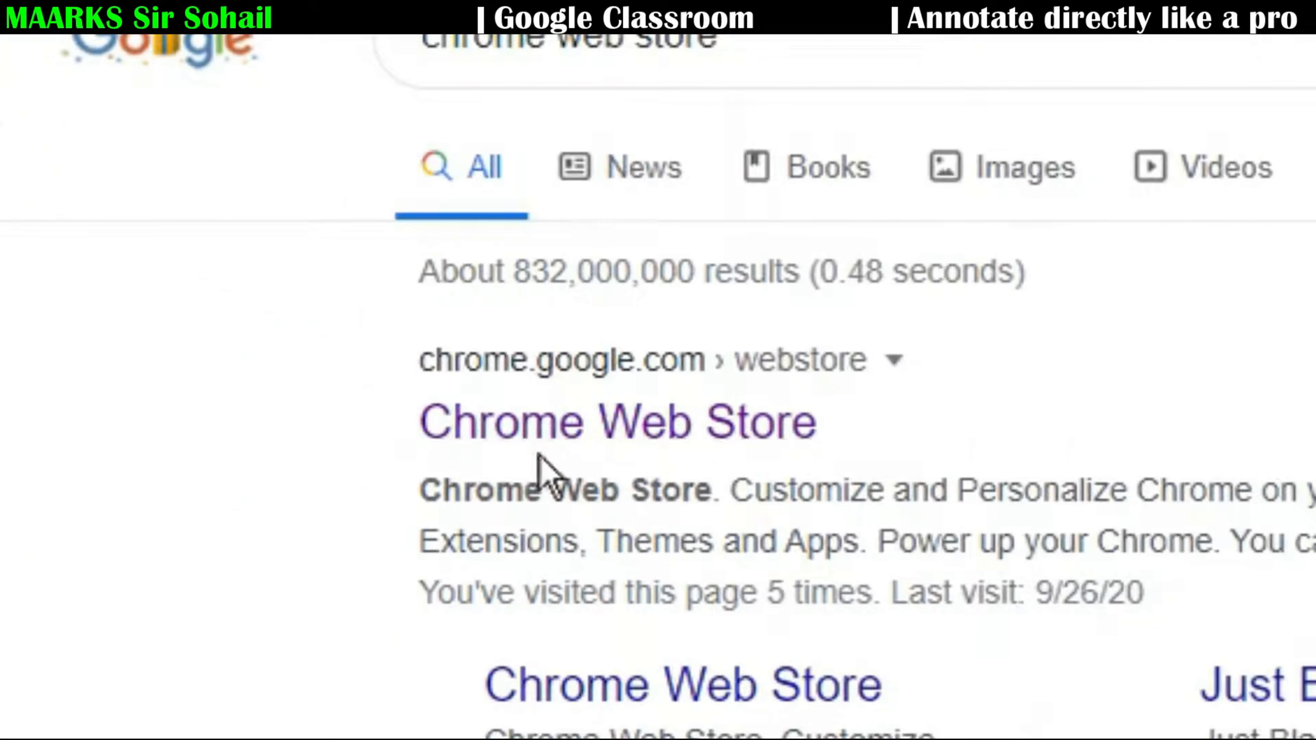
pyautogui.click(671, 441)
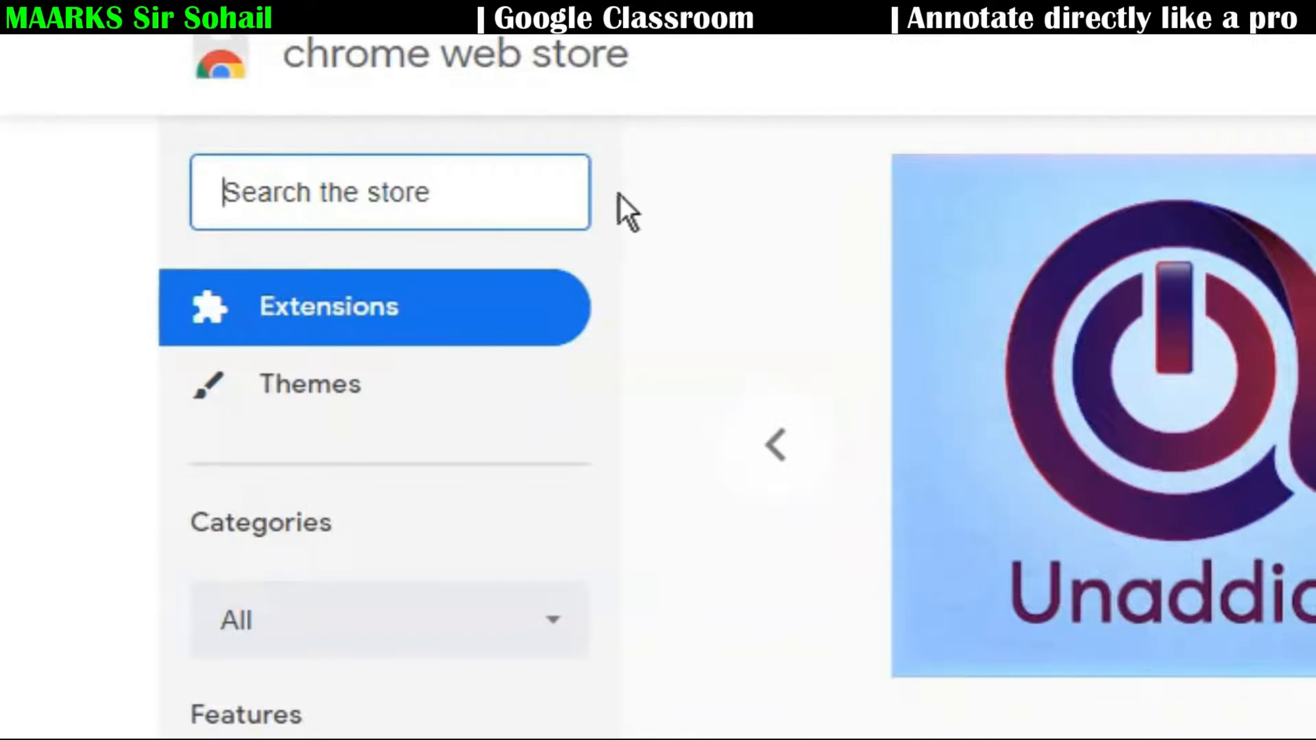
pyautogui.write('kami')
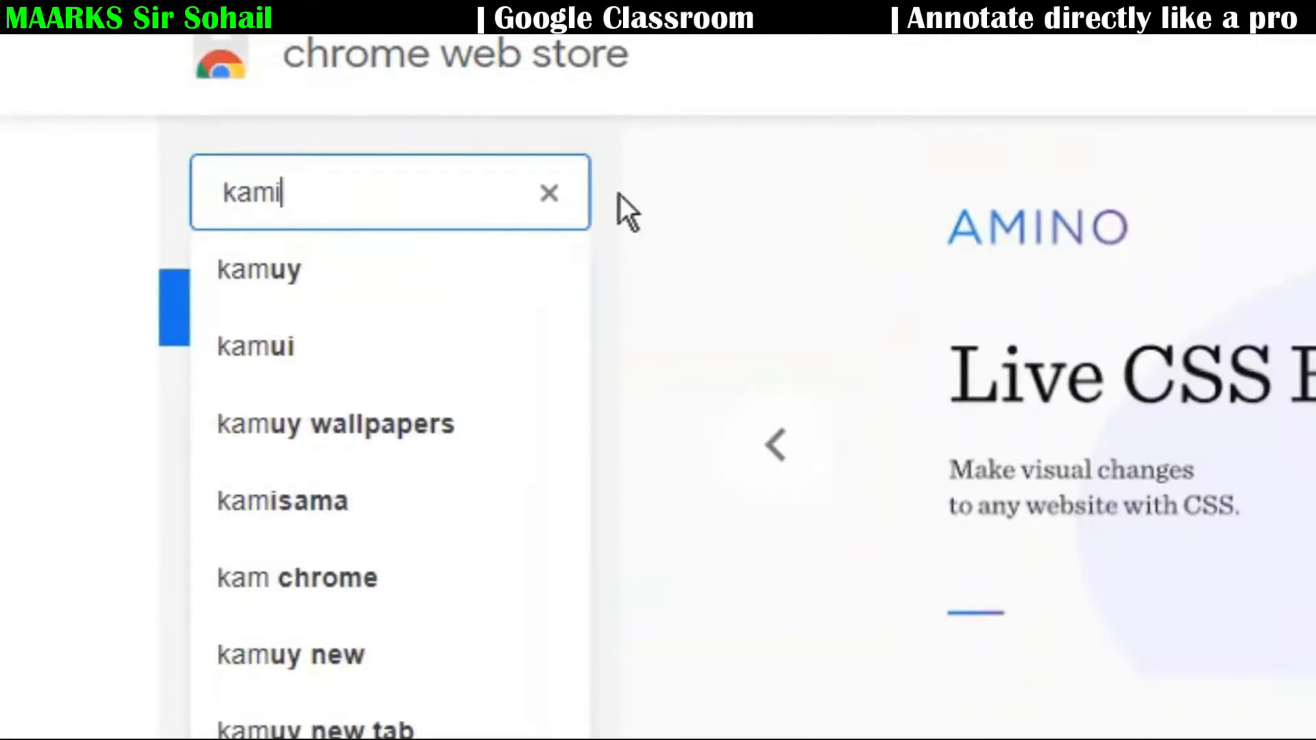
pyautogui.press('Return')
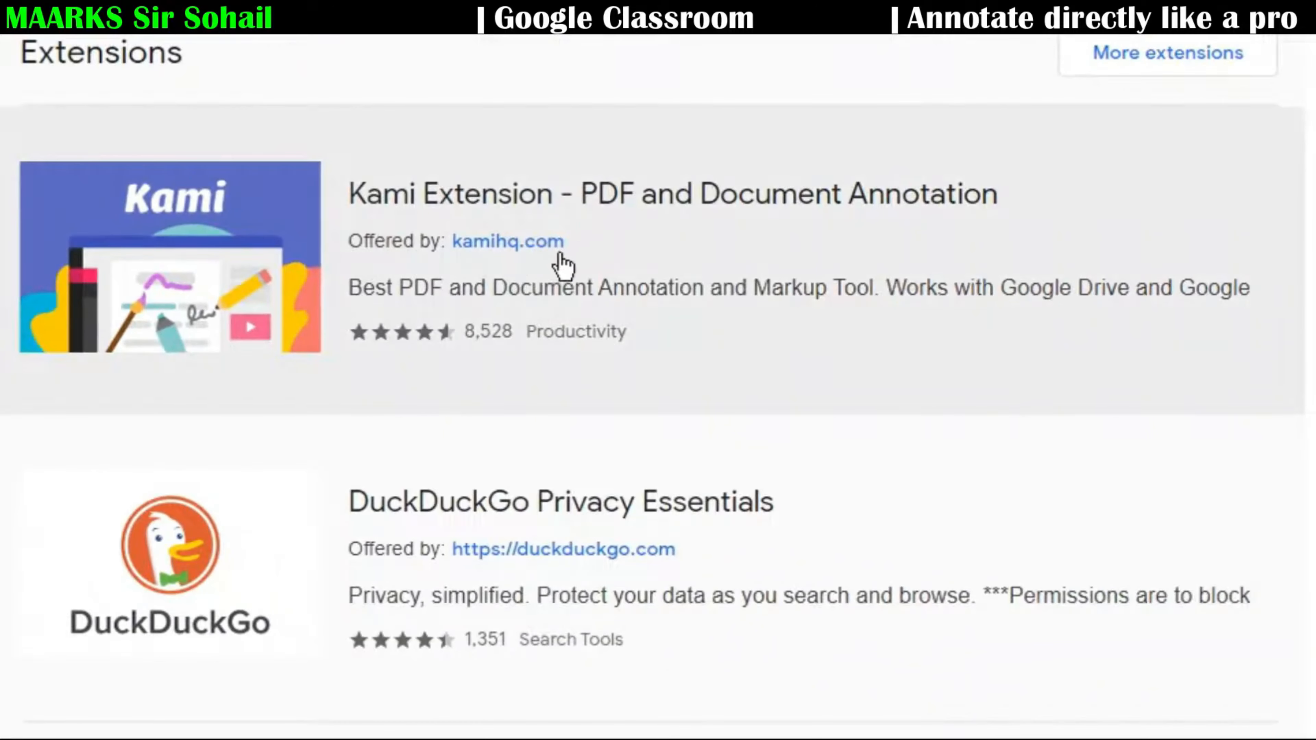
# Install the "Kami Extension - PDF and Document Annotation" in Chrome and dismiss the installation notice
pyautogui.click(736, 213)
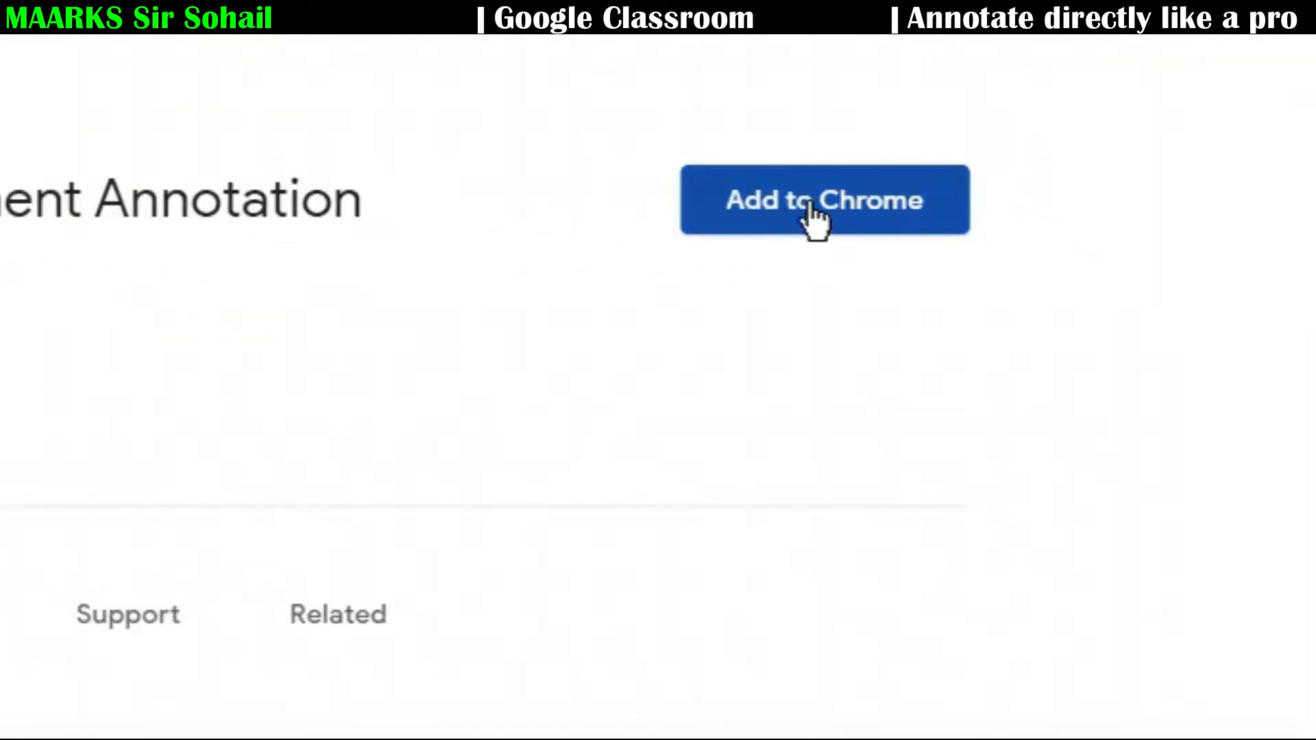
pyautogui.click(813, 216)
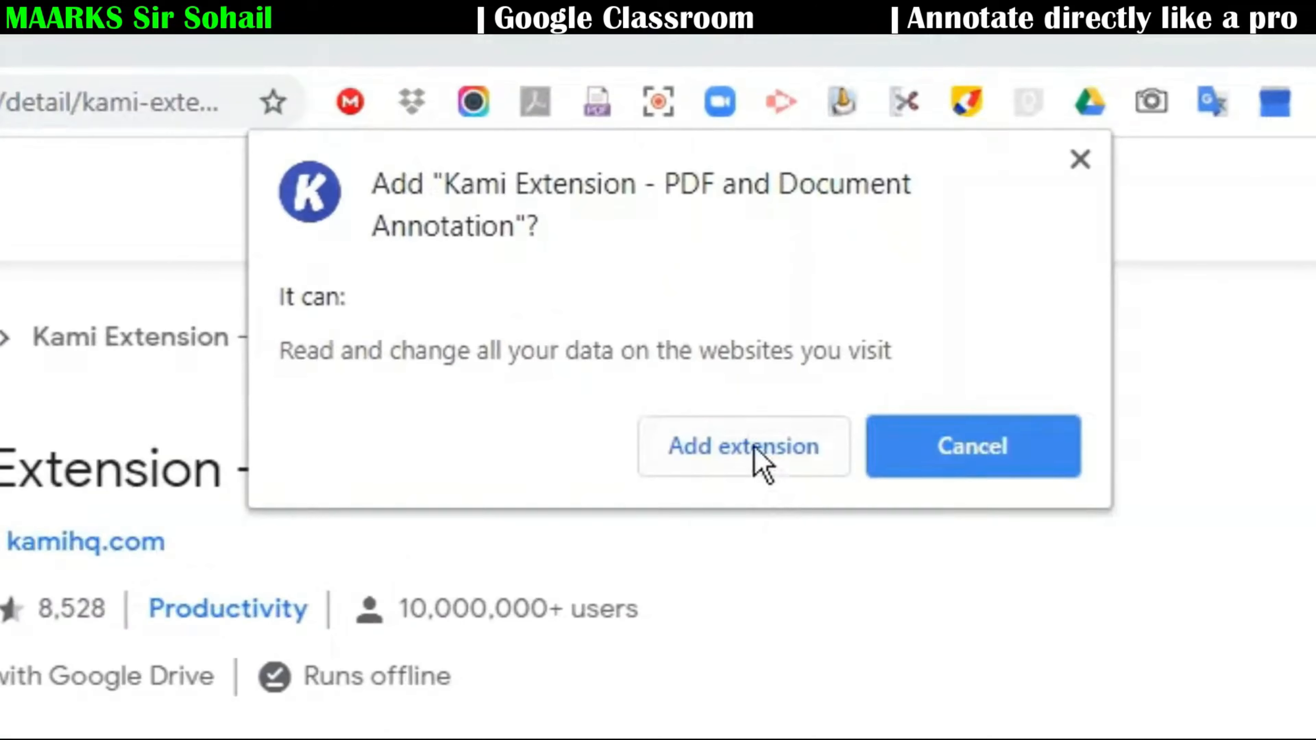
pyautogui.click(718, 453)
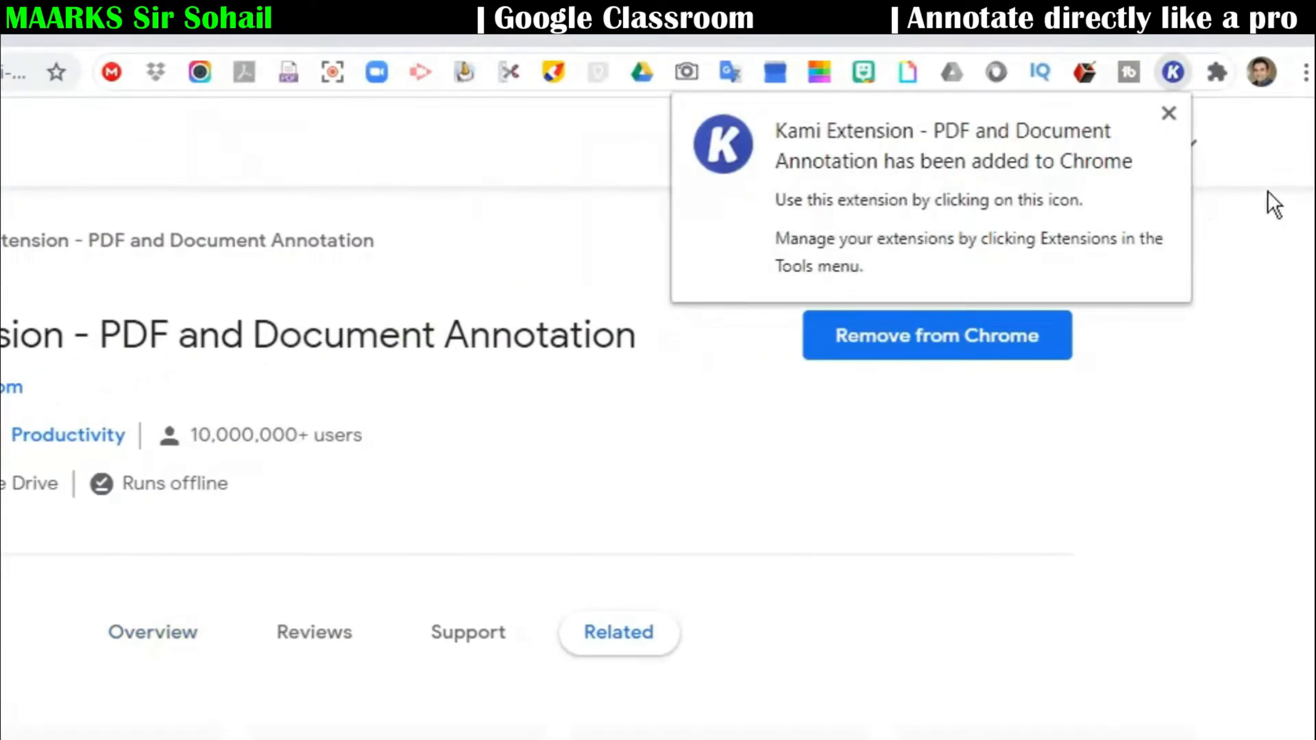
pyautogui.click(1169, 114)
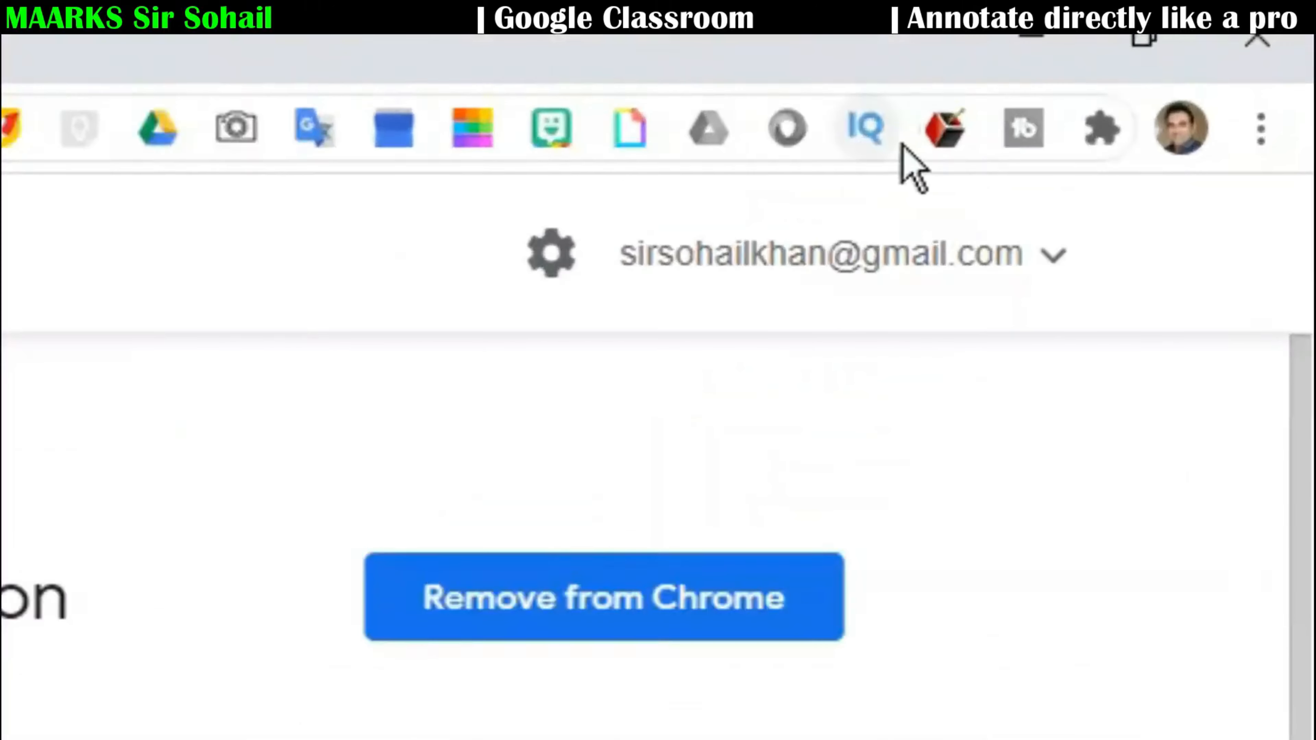
# Pin the Kami extension so its icon stays in the browser toolbar
pyautogui.click(1101, 132)
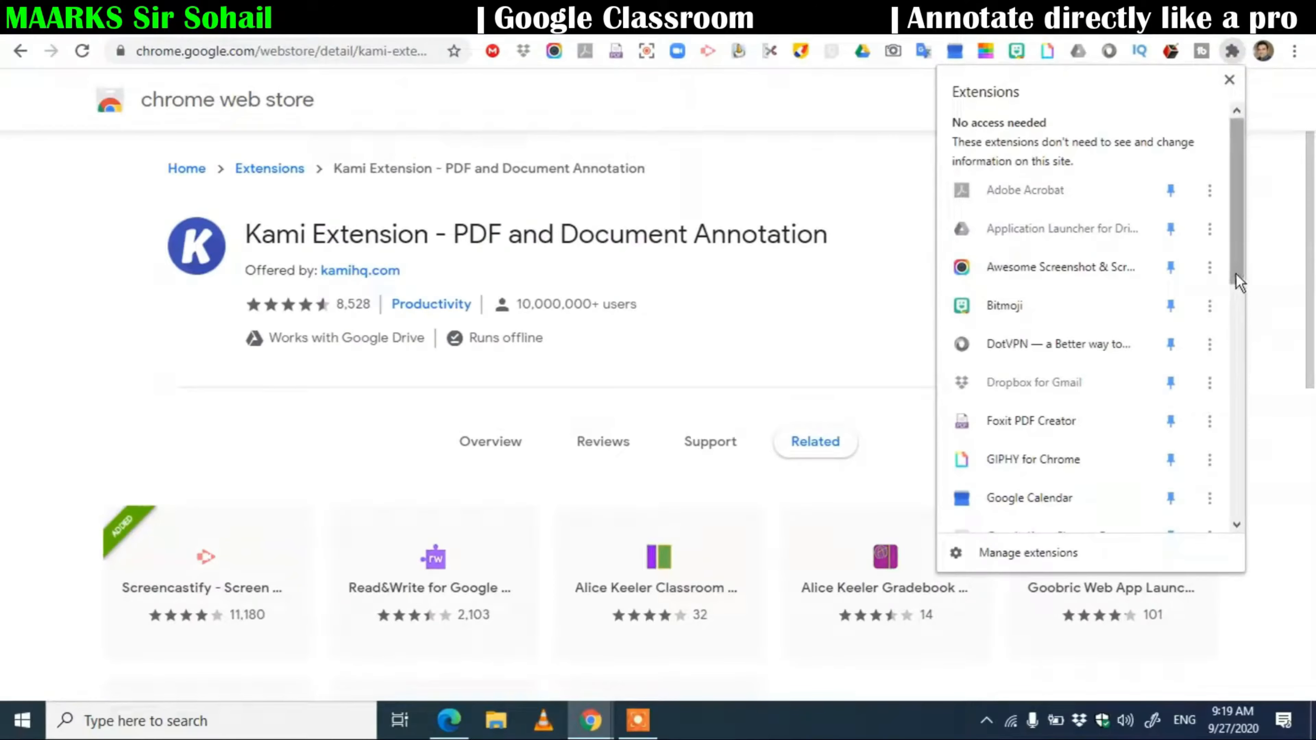
pyautogui.scroll(-6, 1236, 273)
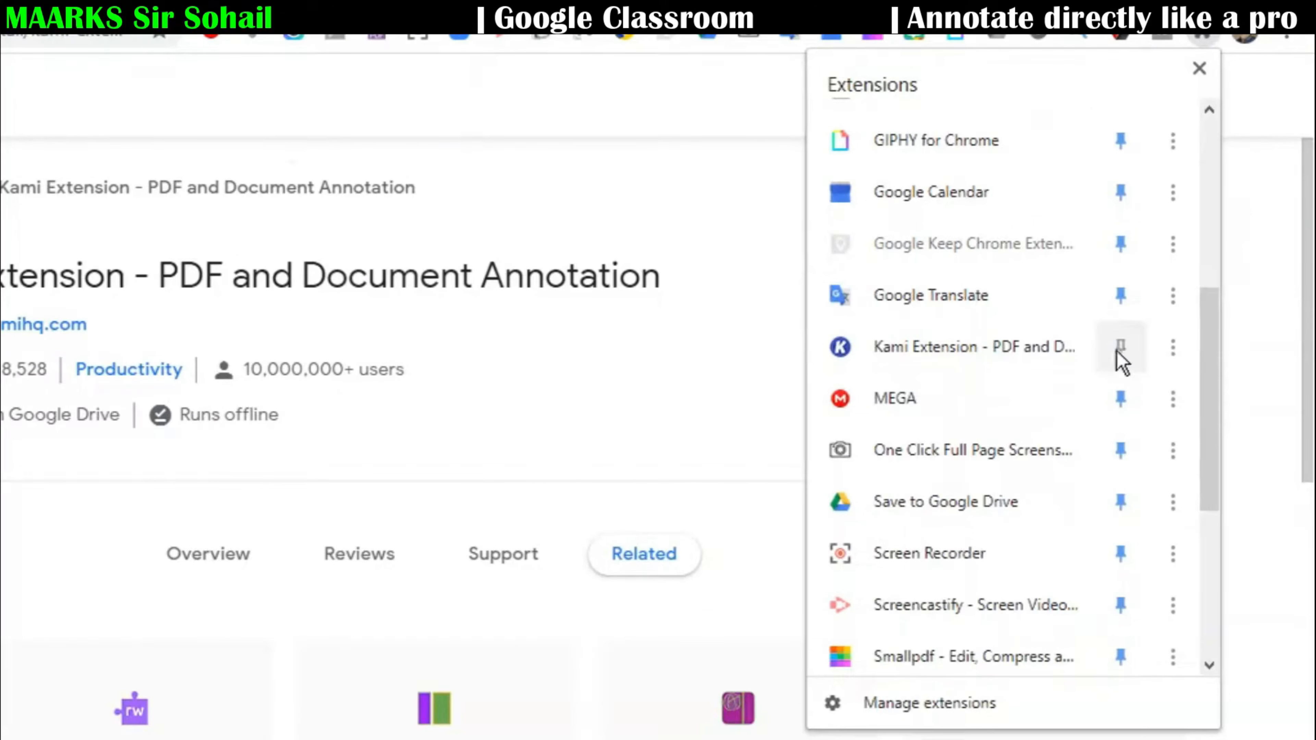
pyautogui.click(1121, 350)
pyautogui.click(683, 377)
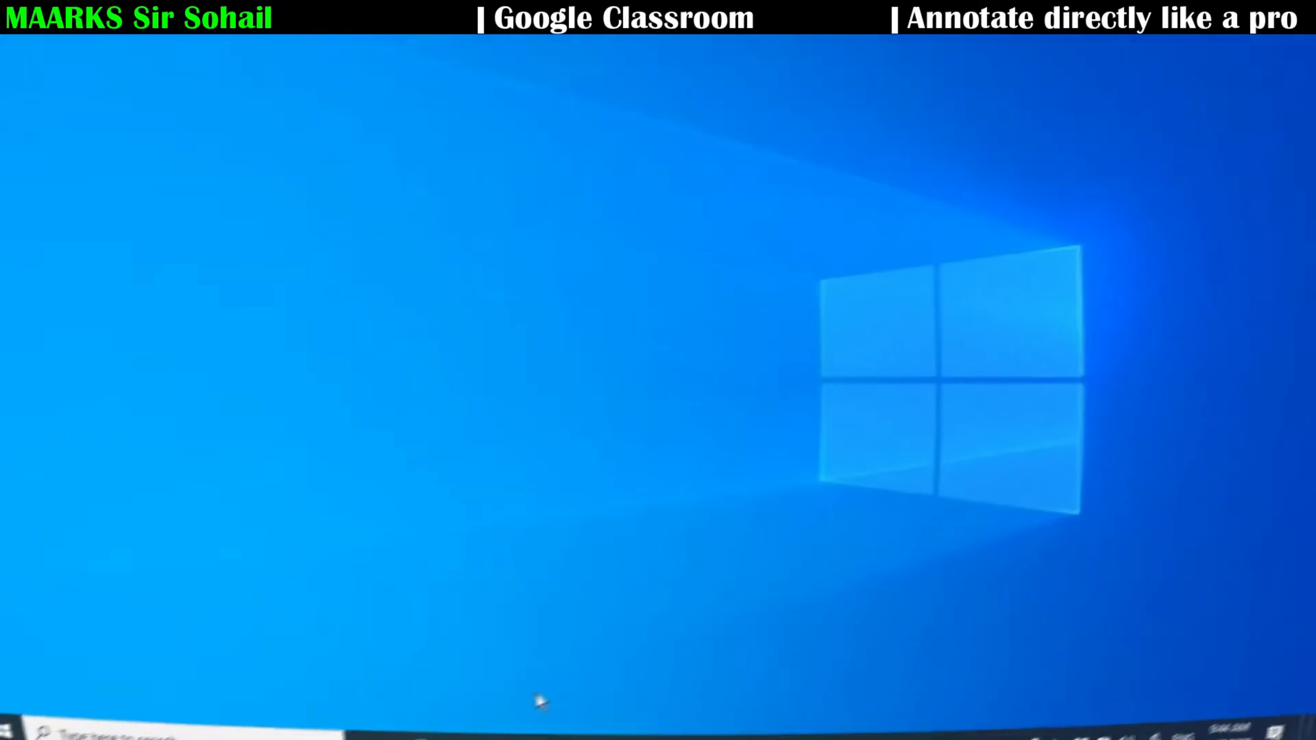
# In Google Classroom's Demo class, open exc 2.1 Q1,2.pdf from the first student's submission for the "Ex: 2.1 Q1, Q2" assignment
pyautogui.click(590, 718)
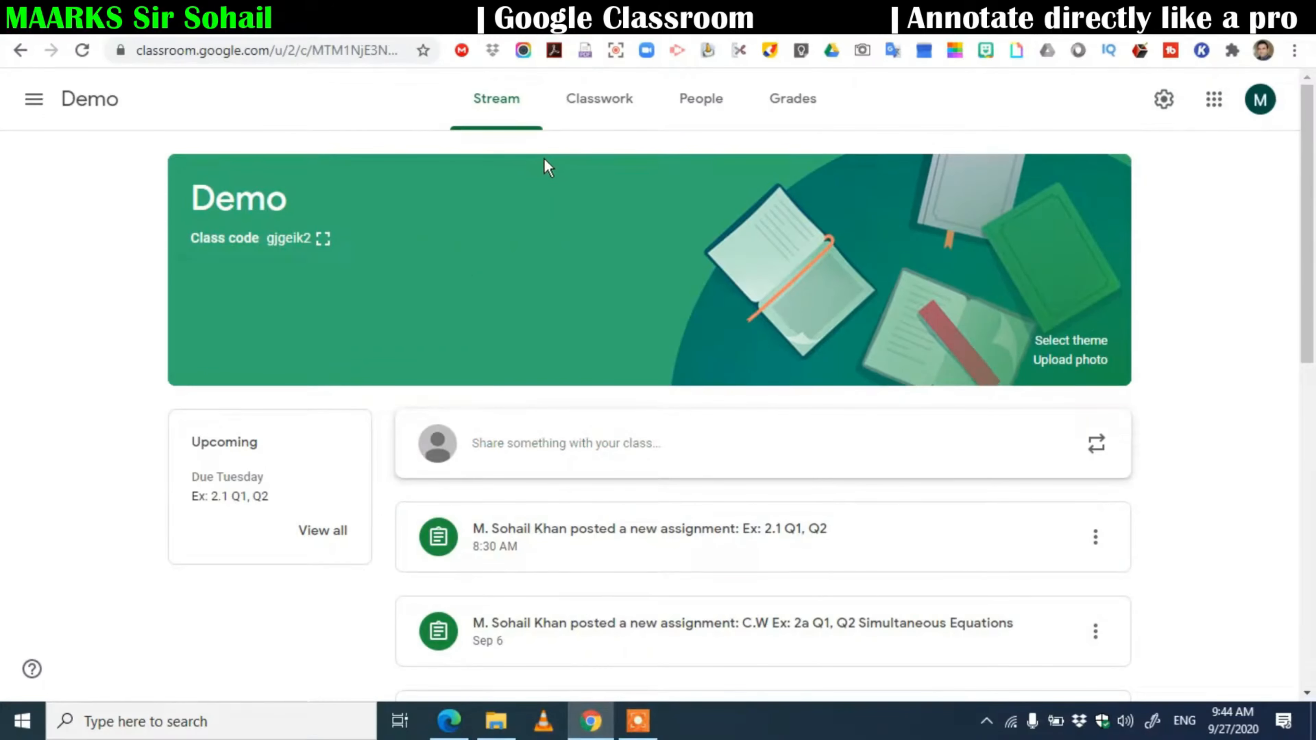
pyautogui.click(616, 102)
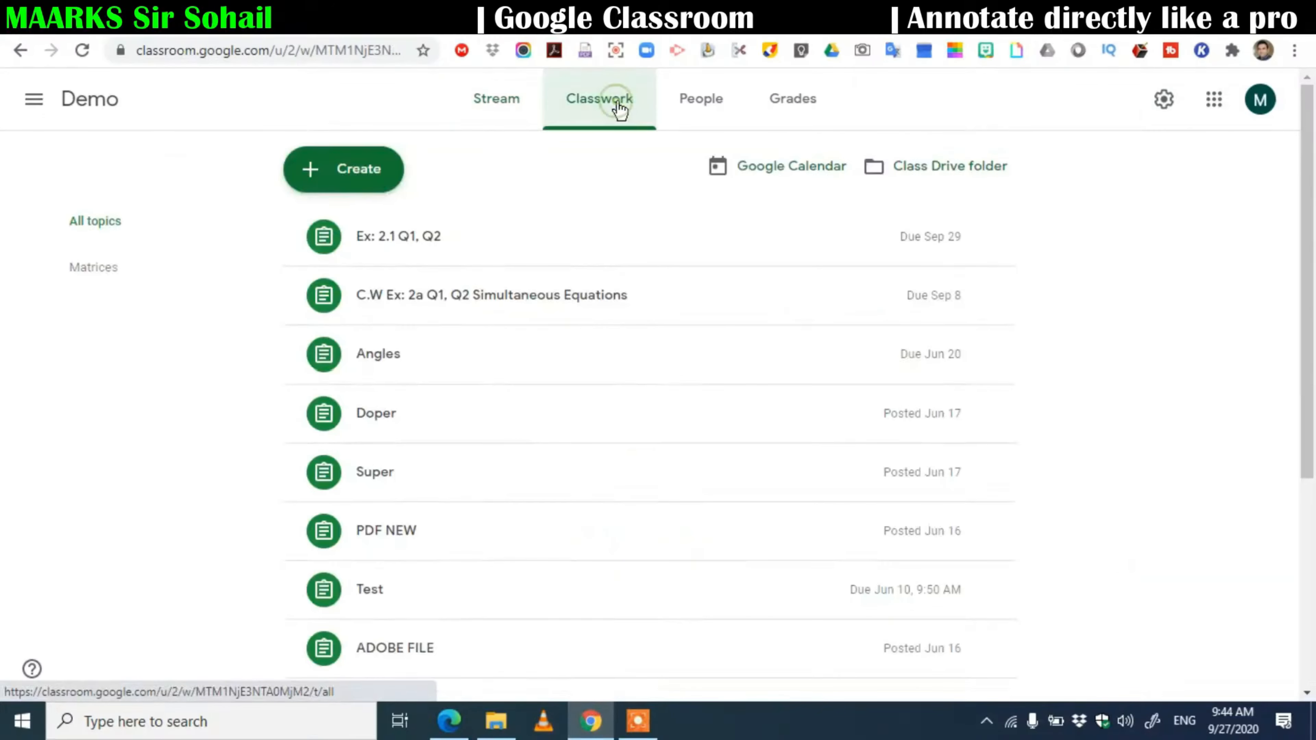
pyautogui.click(663, 247)
pyautogui.click(367, 499)
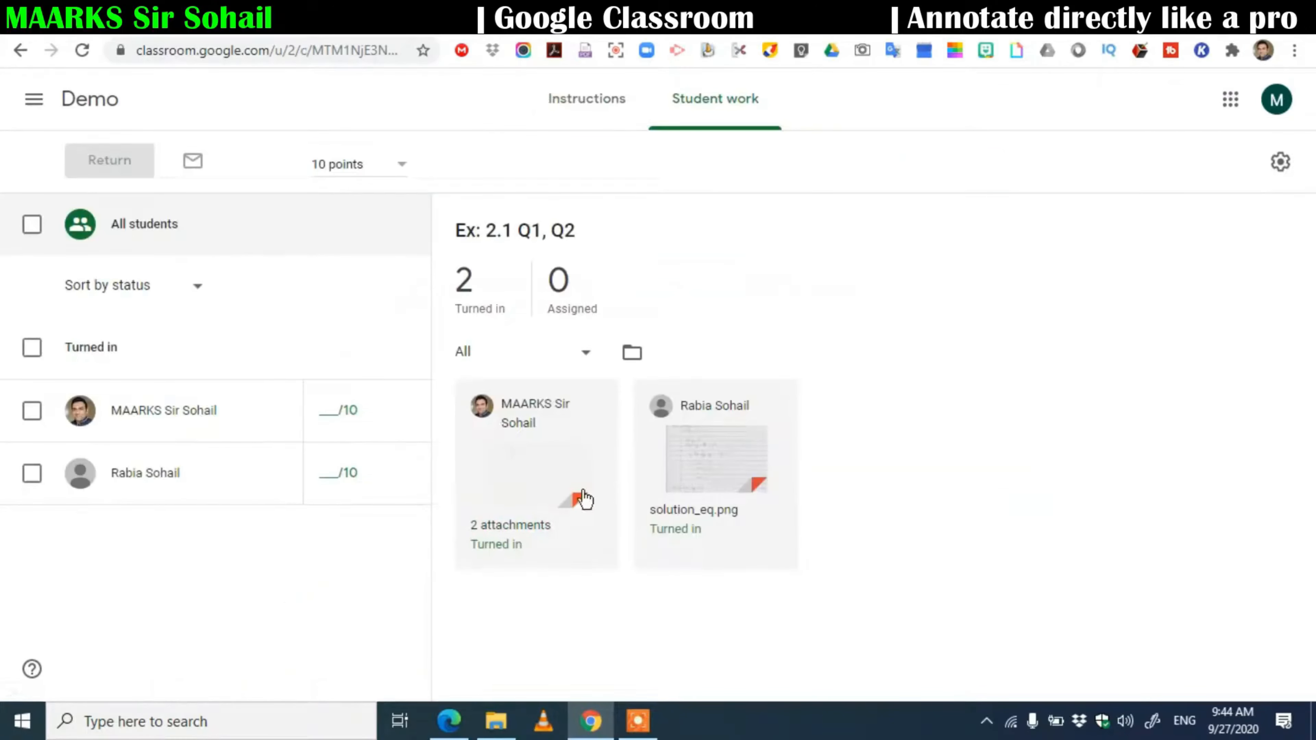
pyautogui.click(525, 472)
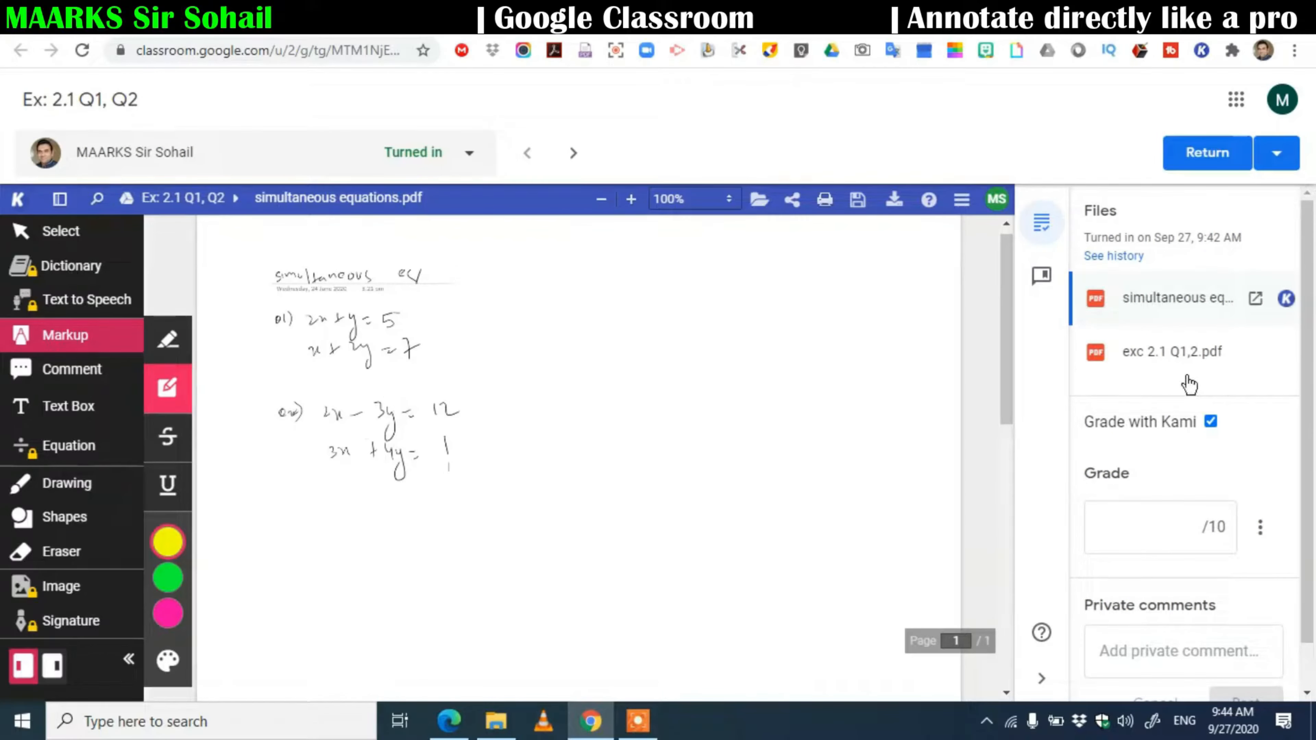
pyautogui.click(1144, 366)
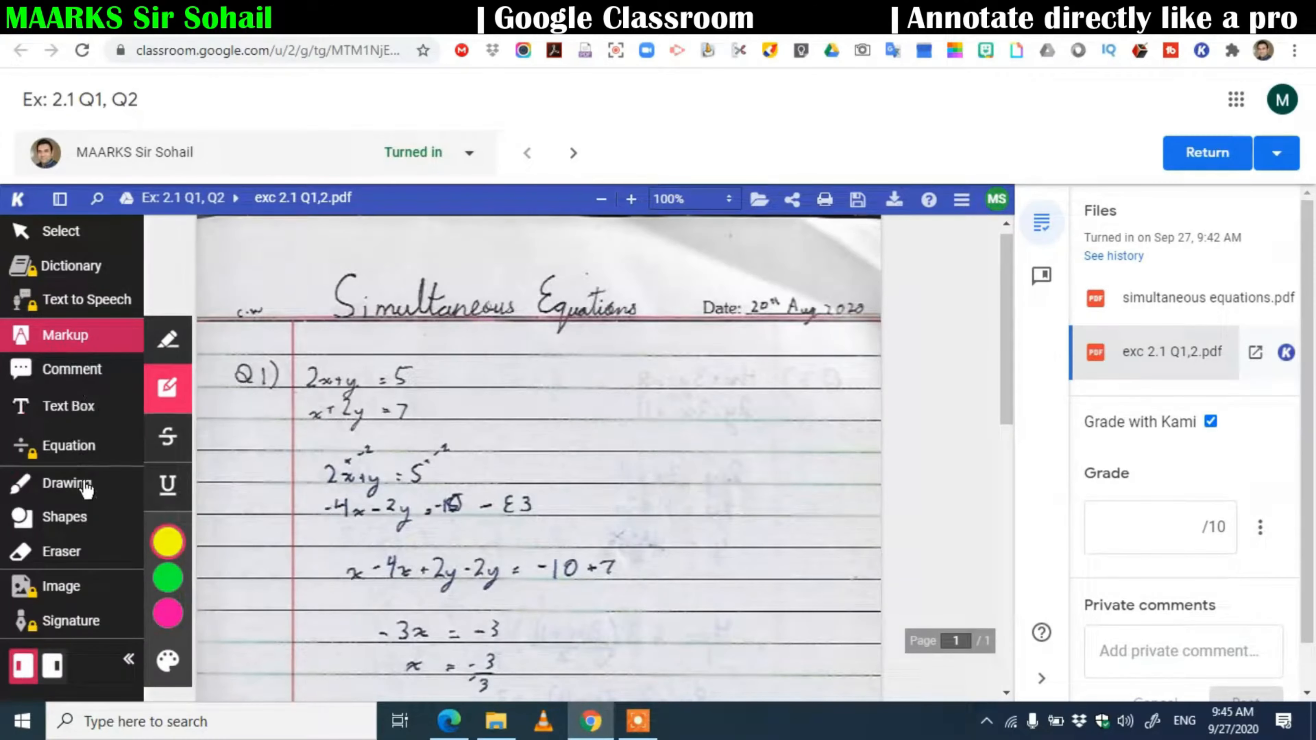
# Activate the Drawing tool, replace the light blue swatch in its color palette with purple, and save the palette
pyautogui.click(70, 492)
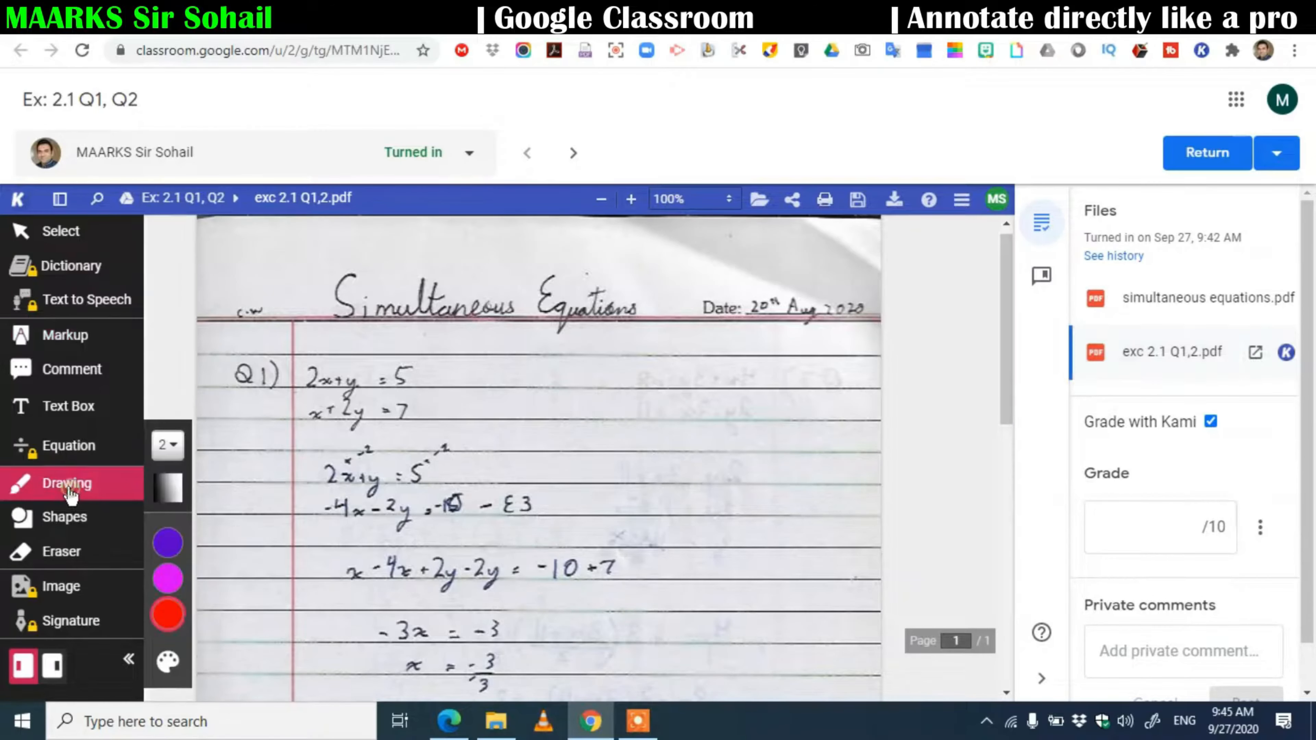
pyautogui.moveTo(171, 596)
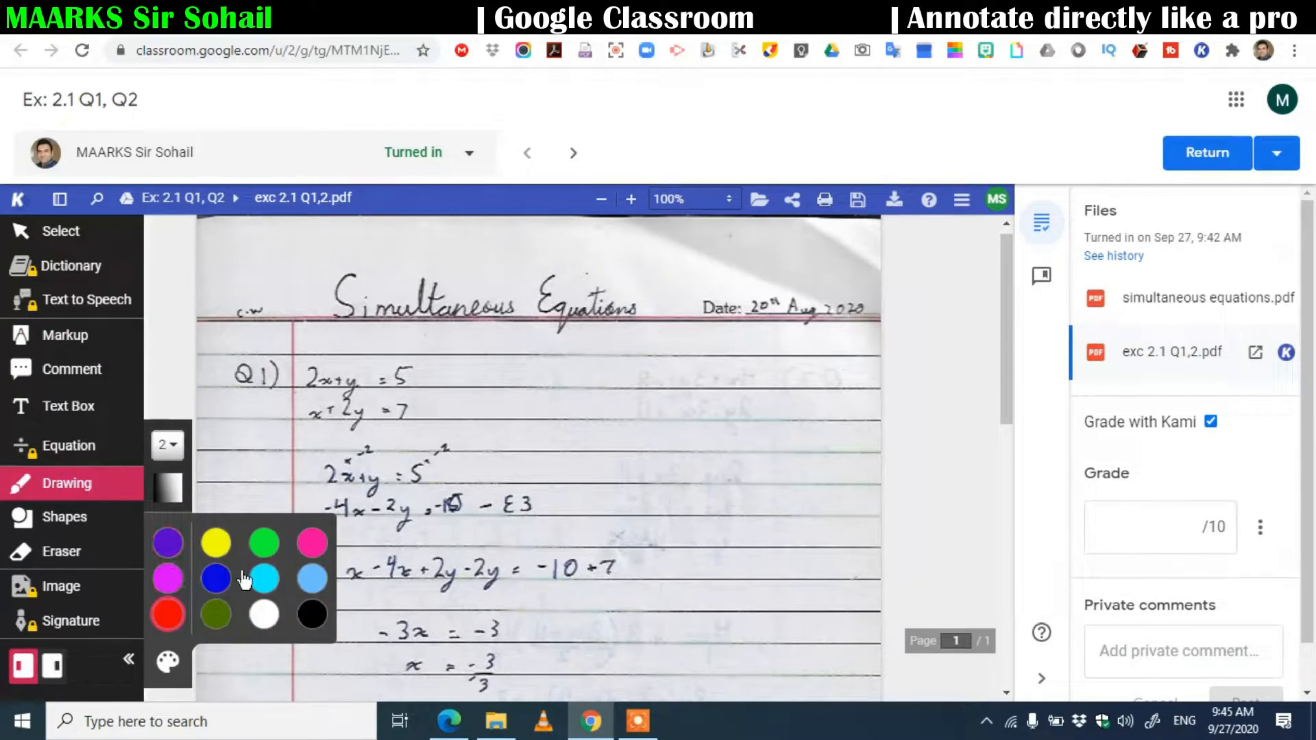
pyautogui.click(167, 661)
pyautogui.click(407, 383)
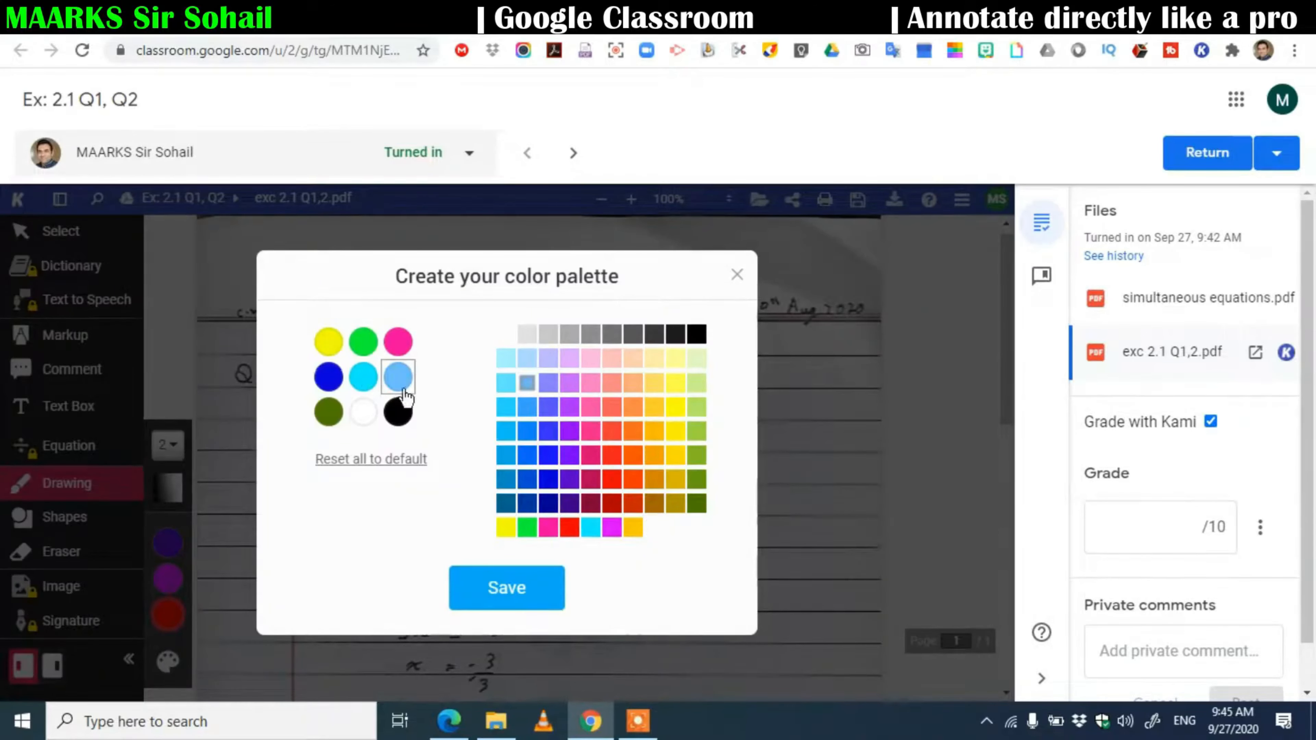
pyautogui.click(569, 431)
pyautogui.click(675, 407)
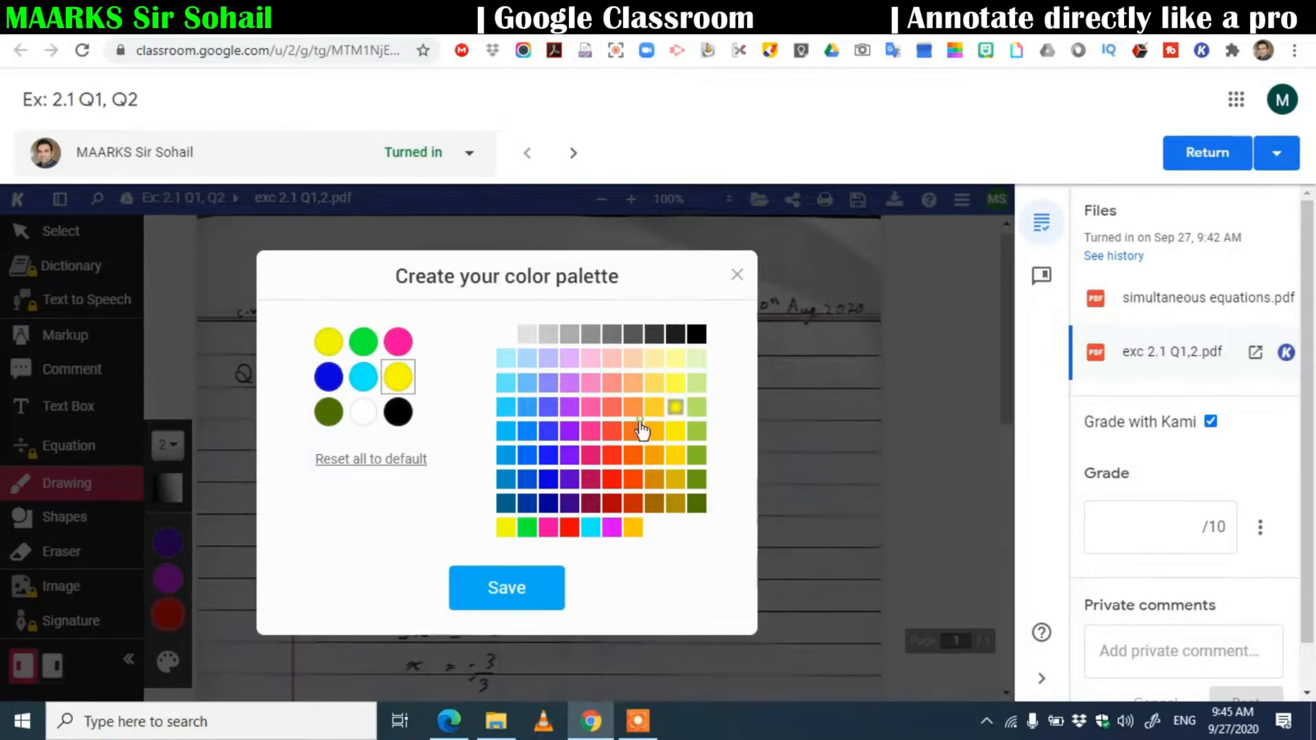
pyautogui.click(590, 431)
pyautogui.click(548, 431)
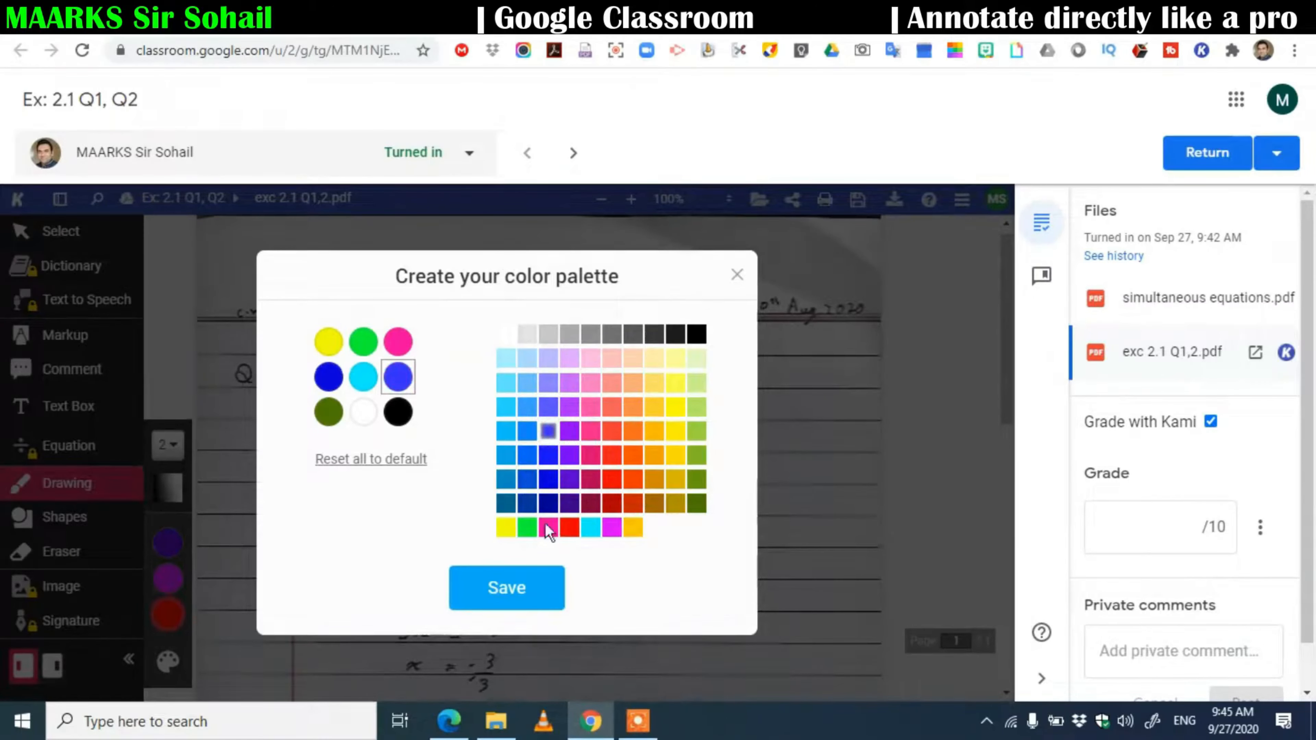
pyautogui.click(569, 431)
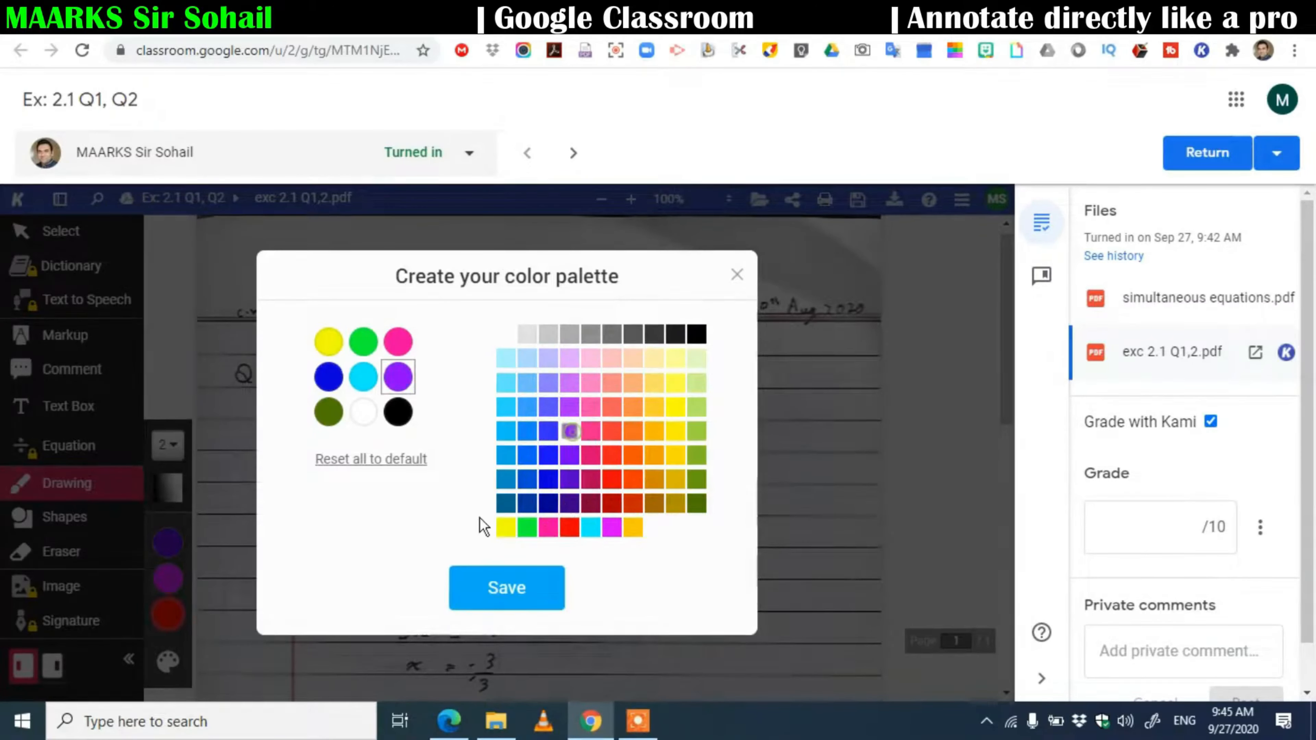
pyautogui.click(506, 588)
# Try a purple freehand stroke beside the Q1 working
pyautogui.click(167, 542)
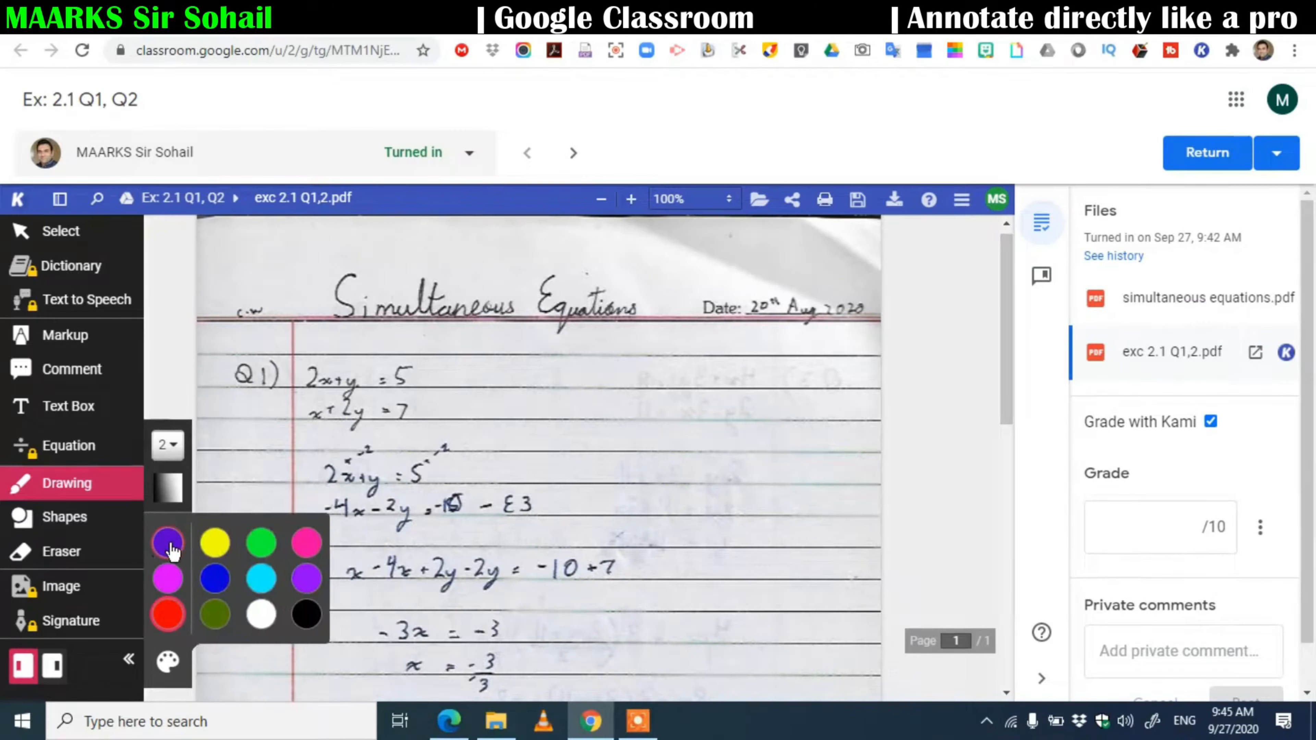
pyautogui.click(306, 581)
pyautogui.moveTo(563, 449)
pyautogui.mouseDown()
pyautogui.moveTo(591, 471)
pyautogui.moveTo(655, 431)
pyautogui.mouseUp()
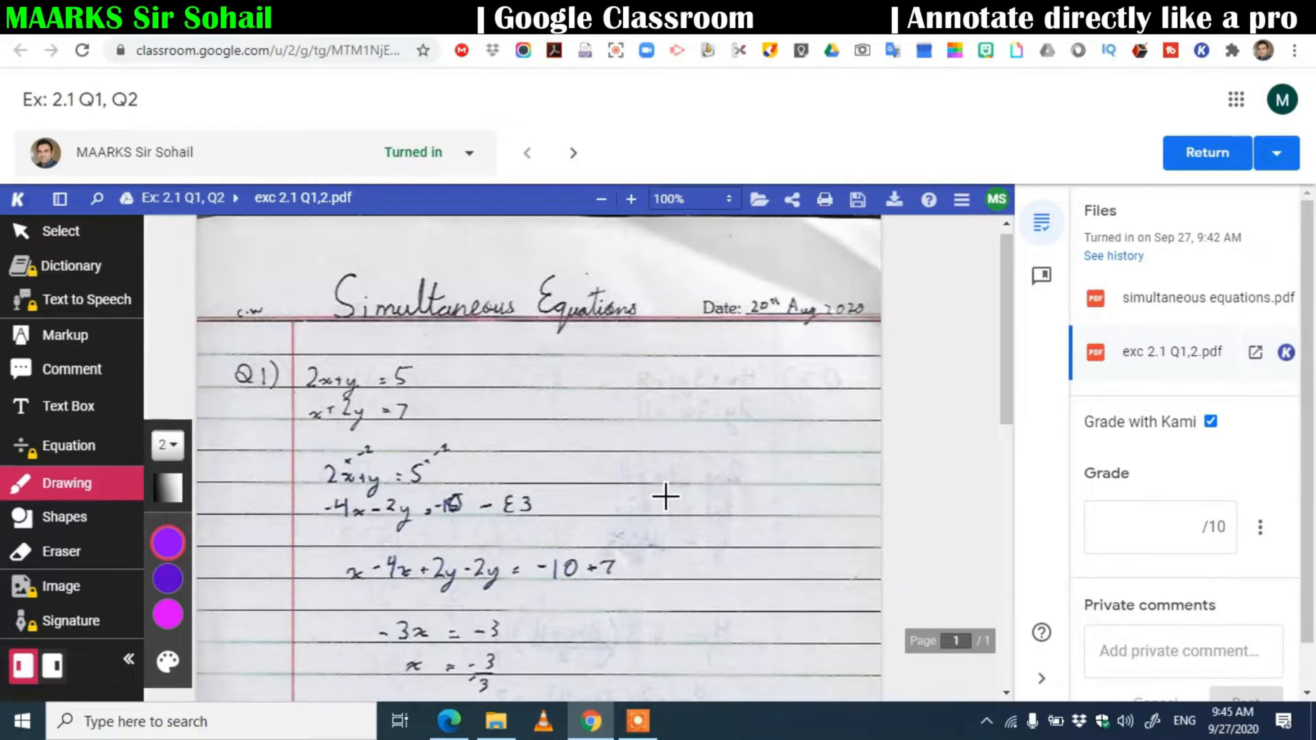
# Replace the purple swatch in the drawing color palette with red and save the palette
pyautogui.click(168, 661)
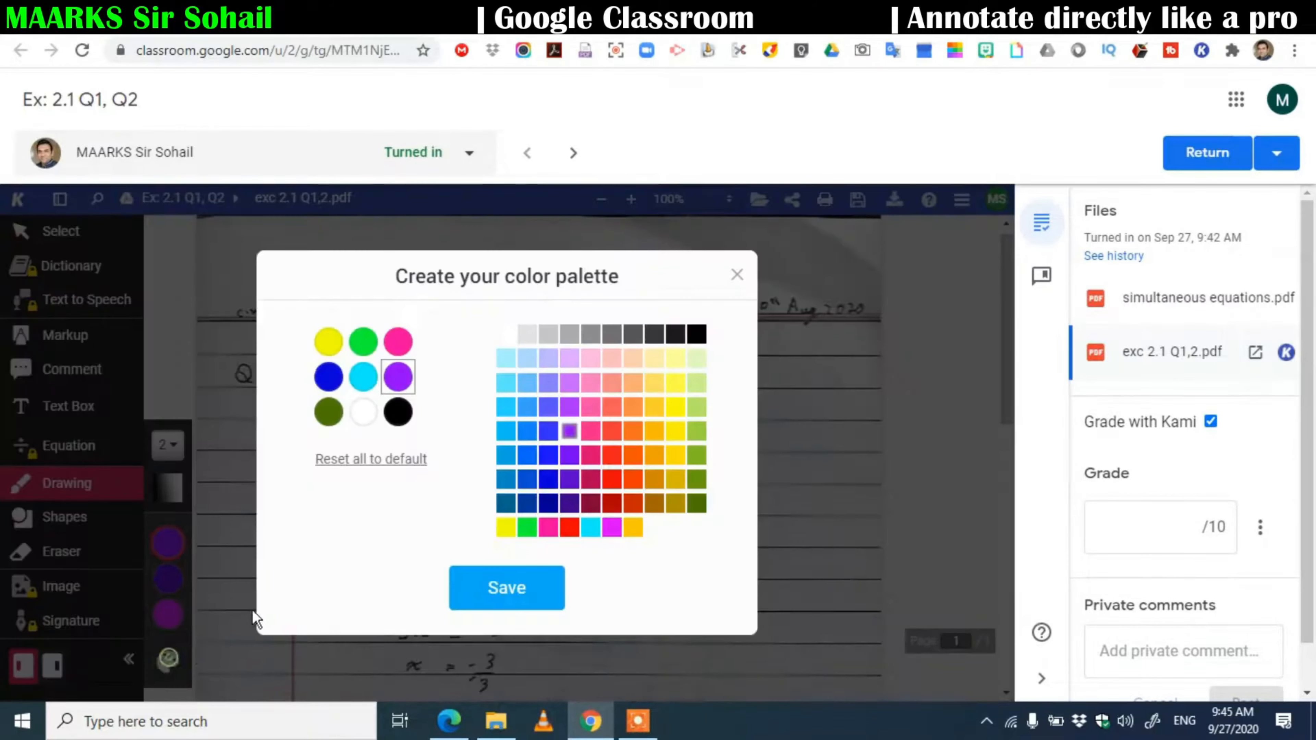
pyautogui.click(569, 527)
pyautogui.click(510, 596)
# Choose red as the drawing color and draw a tick beside the first lines of the Q1 working
pyautogui.click(167, 578)
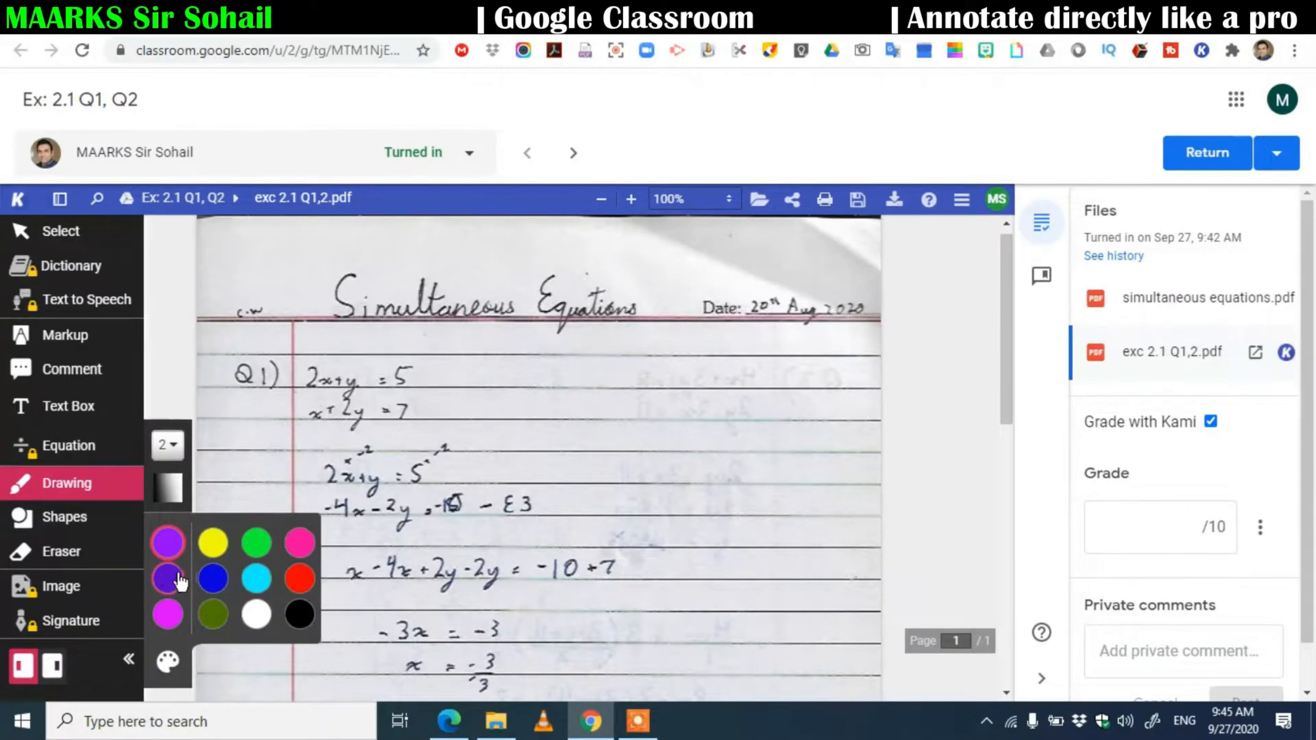
pyautogui.click(300, 582)
pyautogui.moveTo(595, 467)
pyautogui.mouseDown()
pyautogui.moveTo(626, 497)
pyautogui.moveTo(706, 427)
pyautogui.mouseUp()
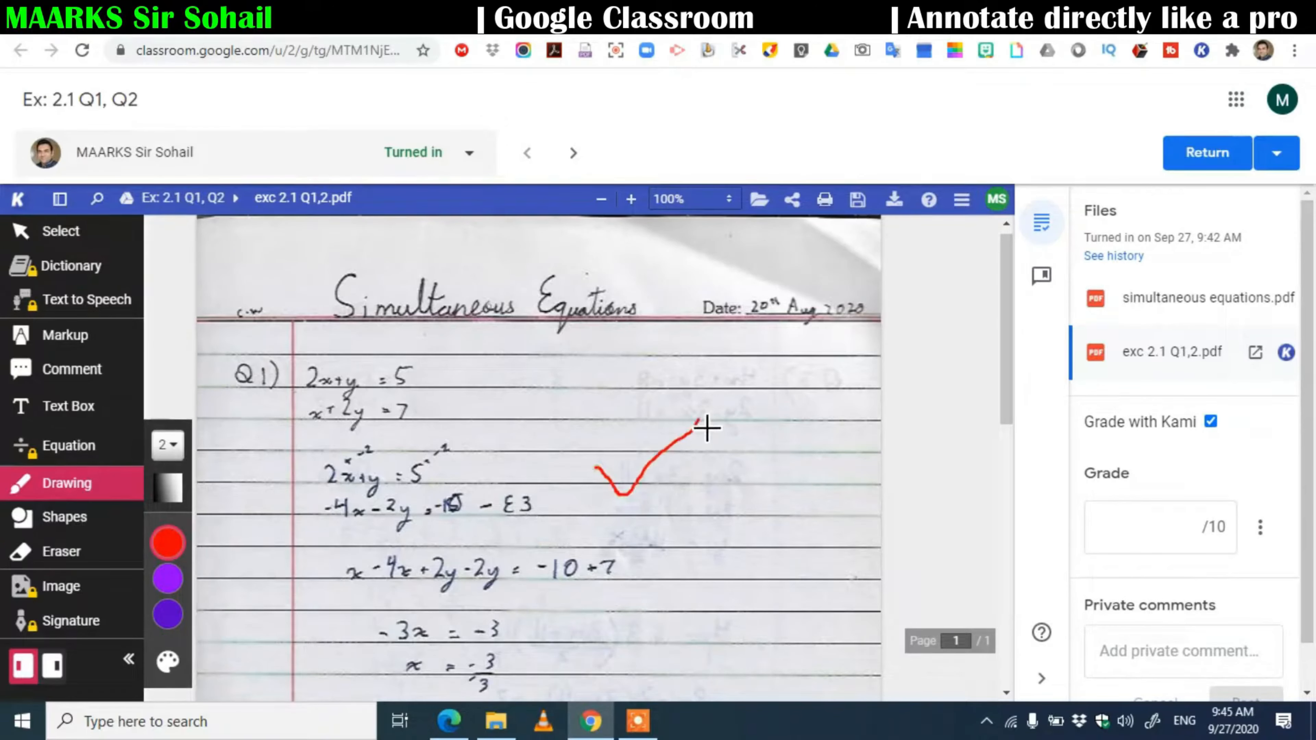
# Draw a red tick beside the answer x = 1 in Q1 and handwrite "y = ?" next to it
pyautogui.scroll(-5, 1001, 393)
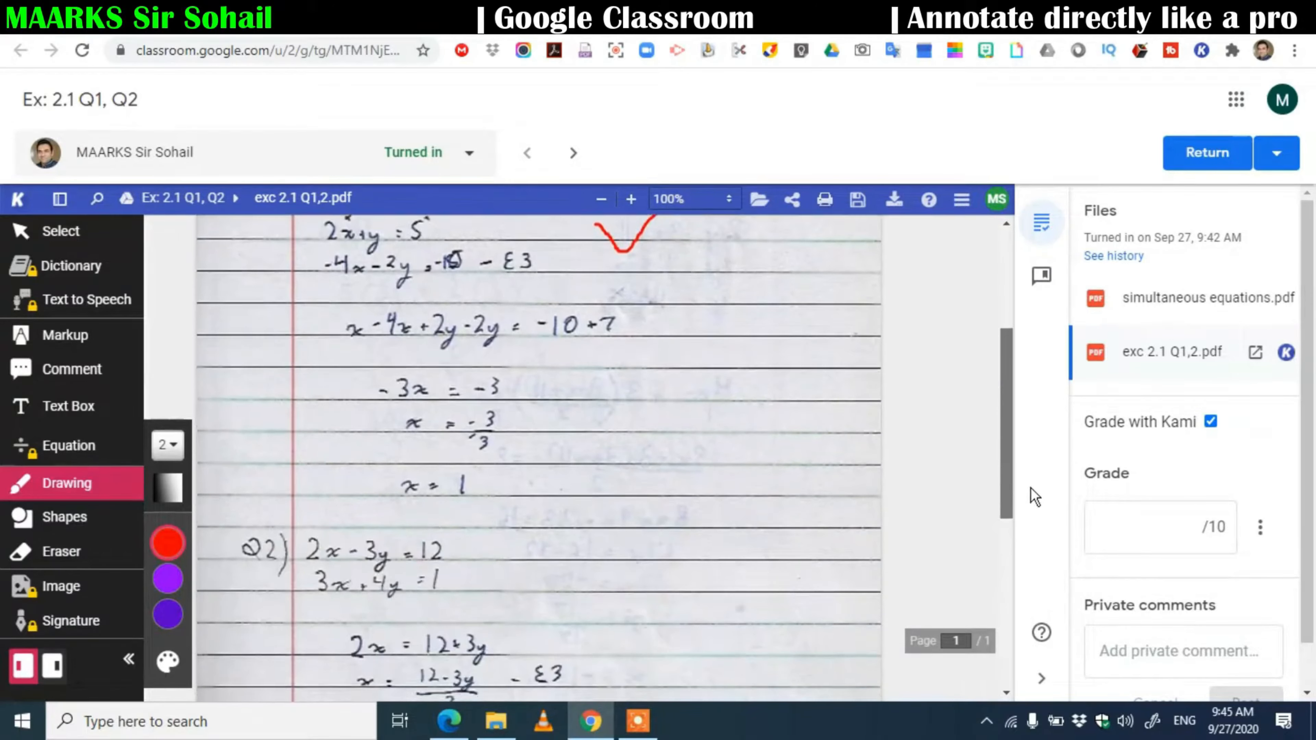
pyautogui.moveTo(500, 475)
pyautogui.mouseDown()
pyautogui.moveTo(522, 492)
pyautogui.moveTo(579, 426)
pyautogui.mouseUp()
pyautogui.moveTo(654, 448)
pyautogui.mouseDown()
pyautogui.moveTo(678, 456)
pyautogui.moveTo(689, 513)
pyautogui.moveTo(711, 457)
pyautogui.mouseUp()
pyautogui.click(716, 411)
pyautogui.moveTo(728, 414); pyautogui.dragTo(741, 443)
pyautogui.click(741, 457)
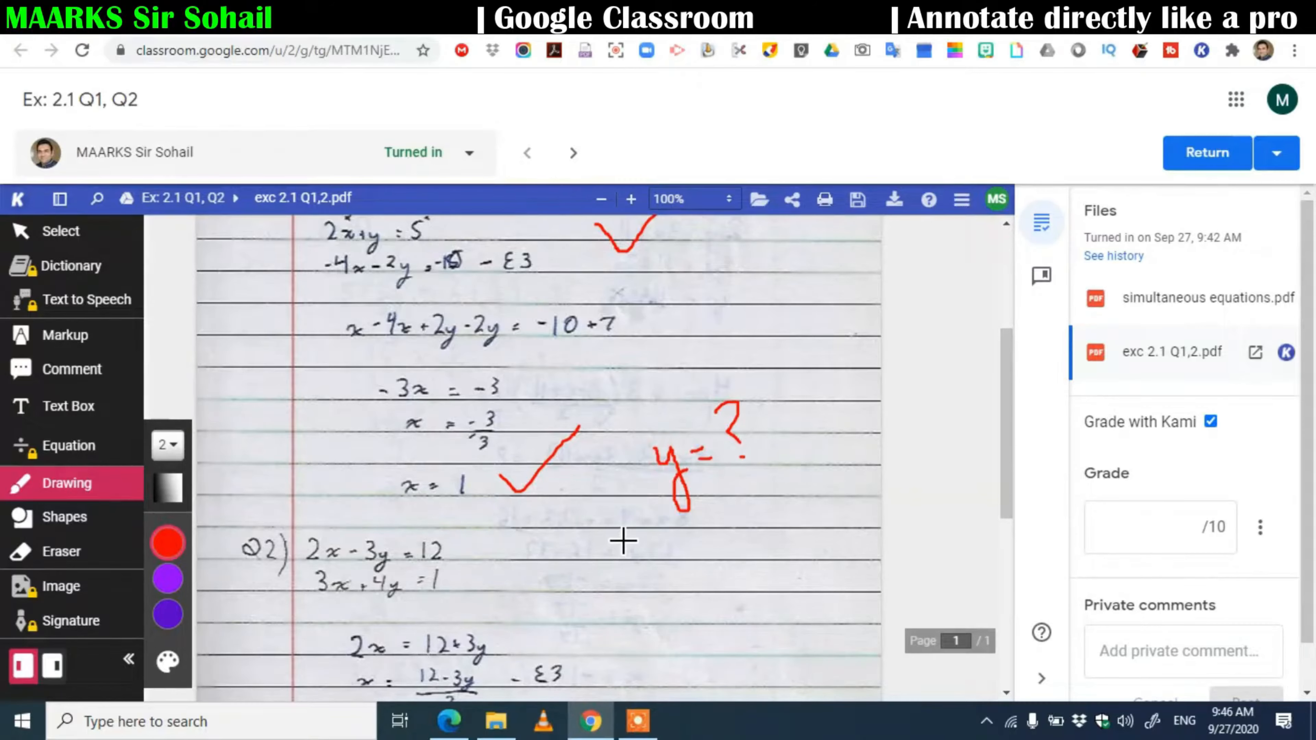
# Draw a small red box around the minus sign in the Q2 line x = (12 - 3y)/2
pyautogui.scroll(-4, 623, 540)
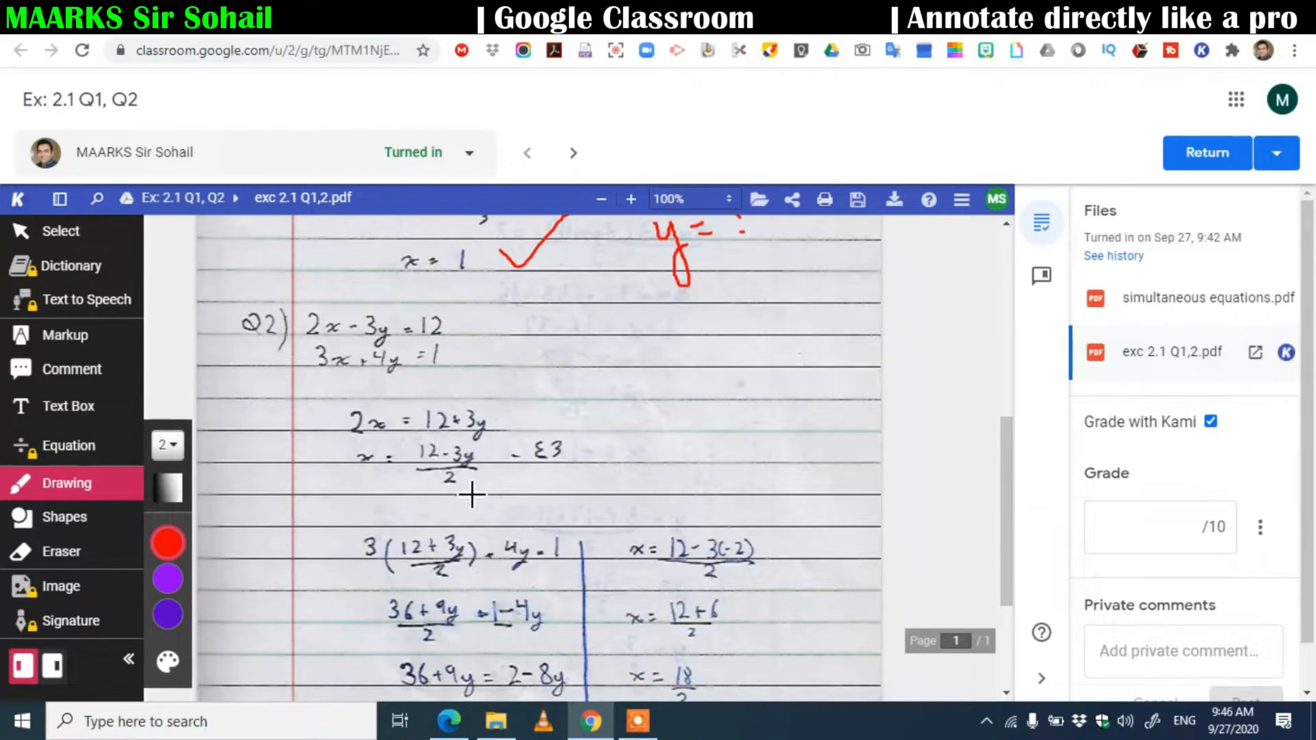
pyautogui.moveTo(455, 455); pyautogui.dragTo(450, 462)
# Add a text box reading "sign mistake" near the boxed minus sign and move it beside the line 2x = 12 + 3y
pyautogui.click(86, 416)
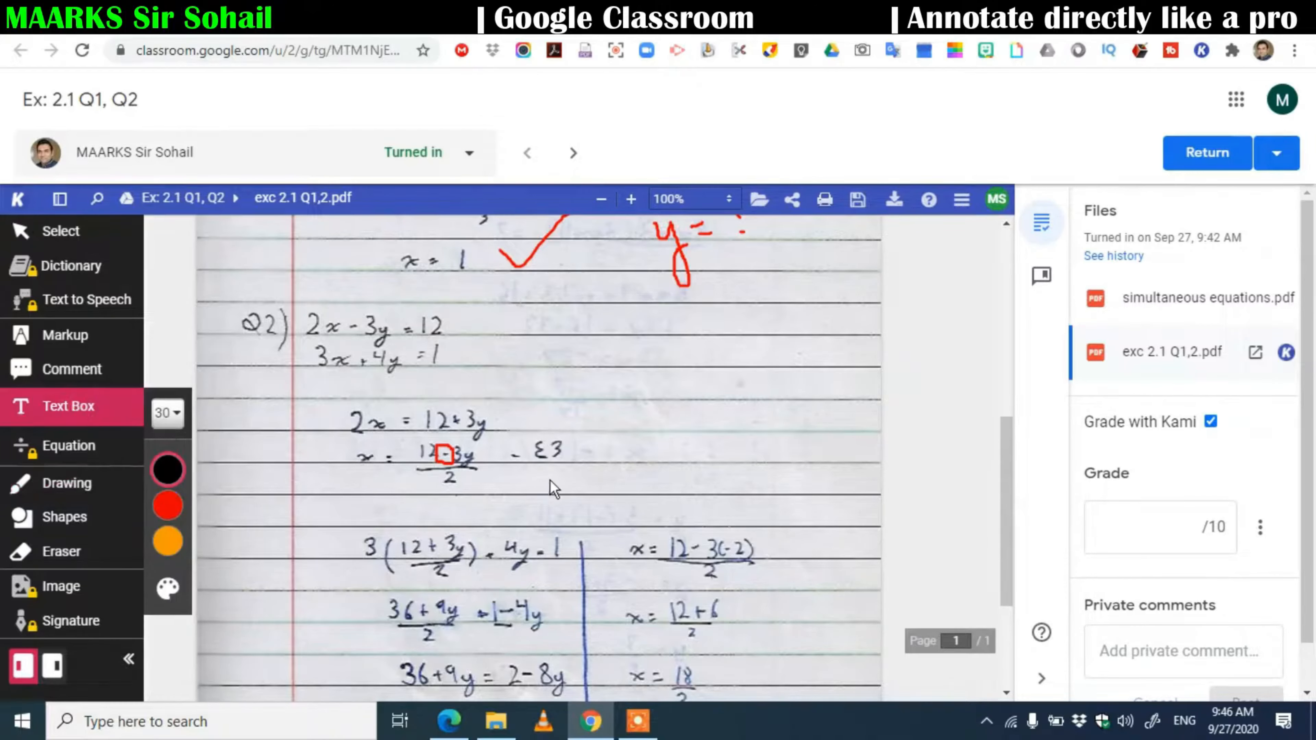
pyautogui.click(555, 422)
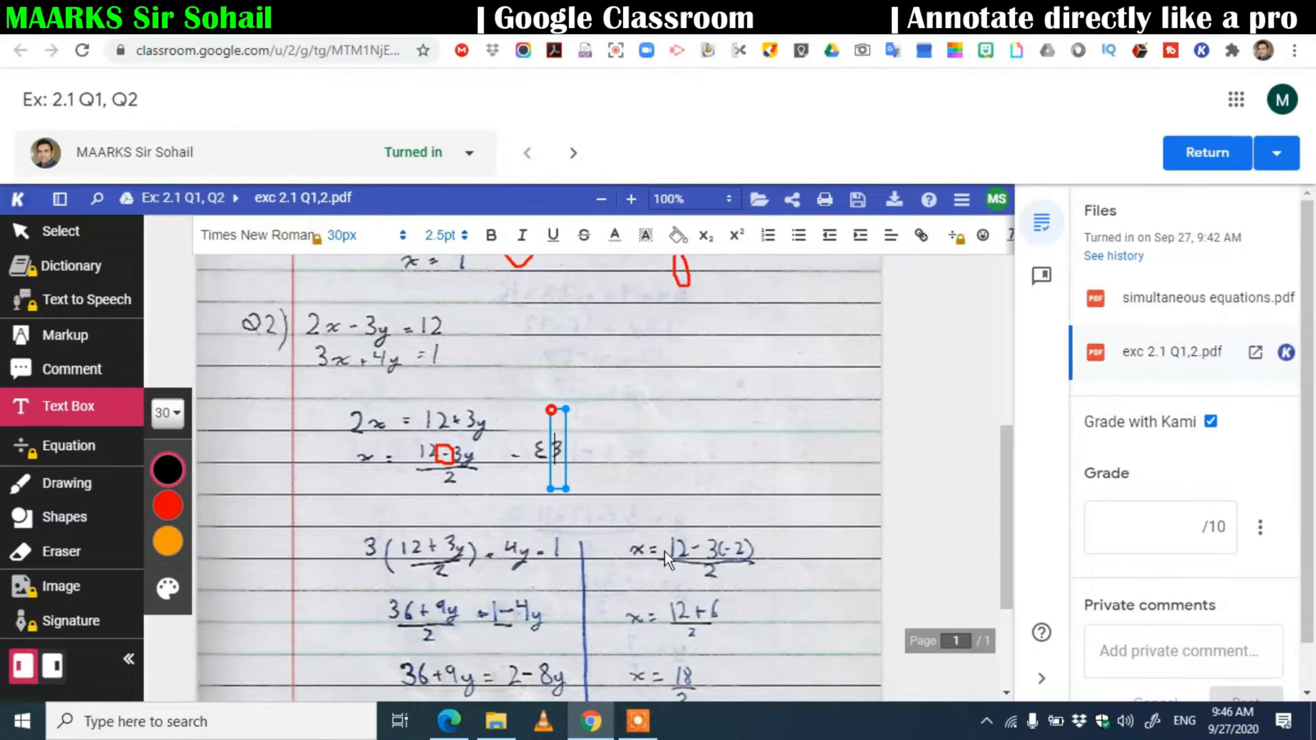
pyautogui.write('Sign mistake')
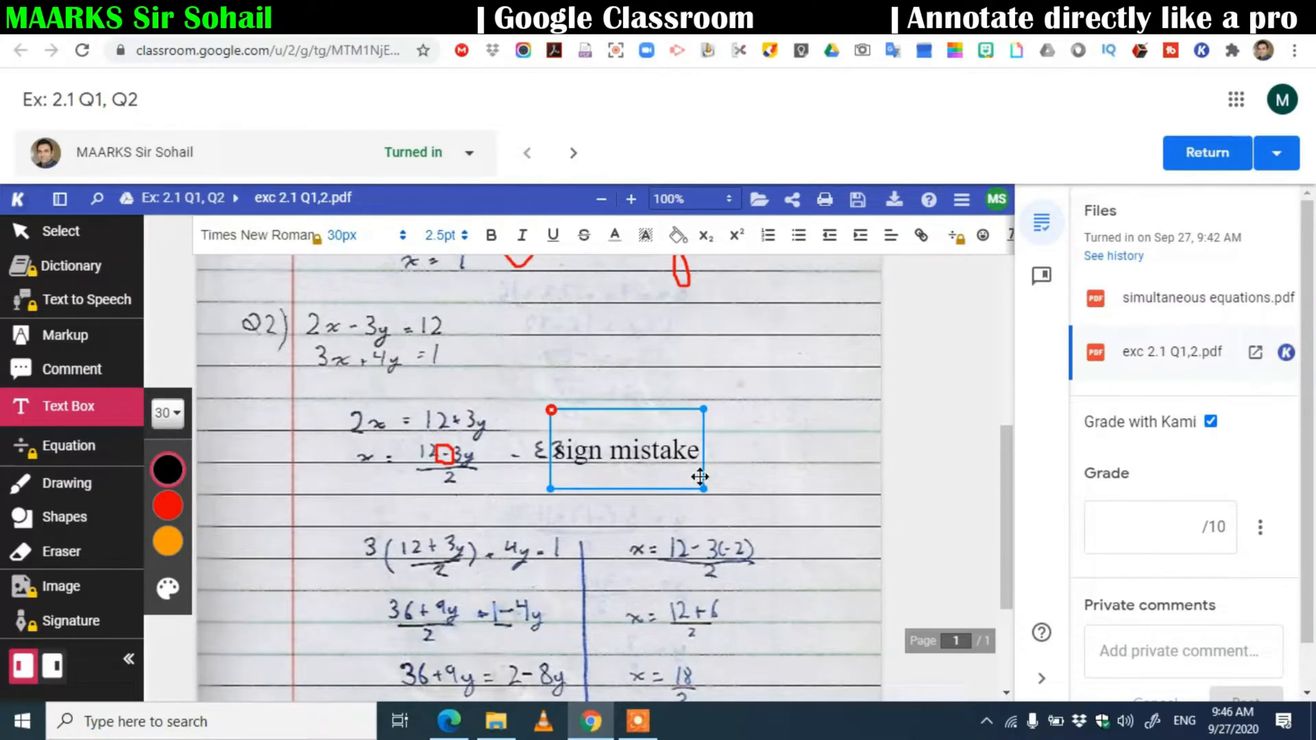
pyautogui.click(758, 472)
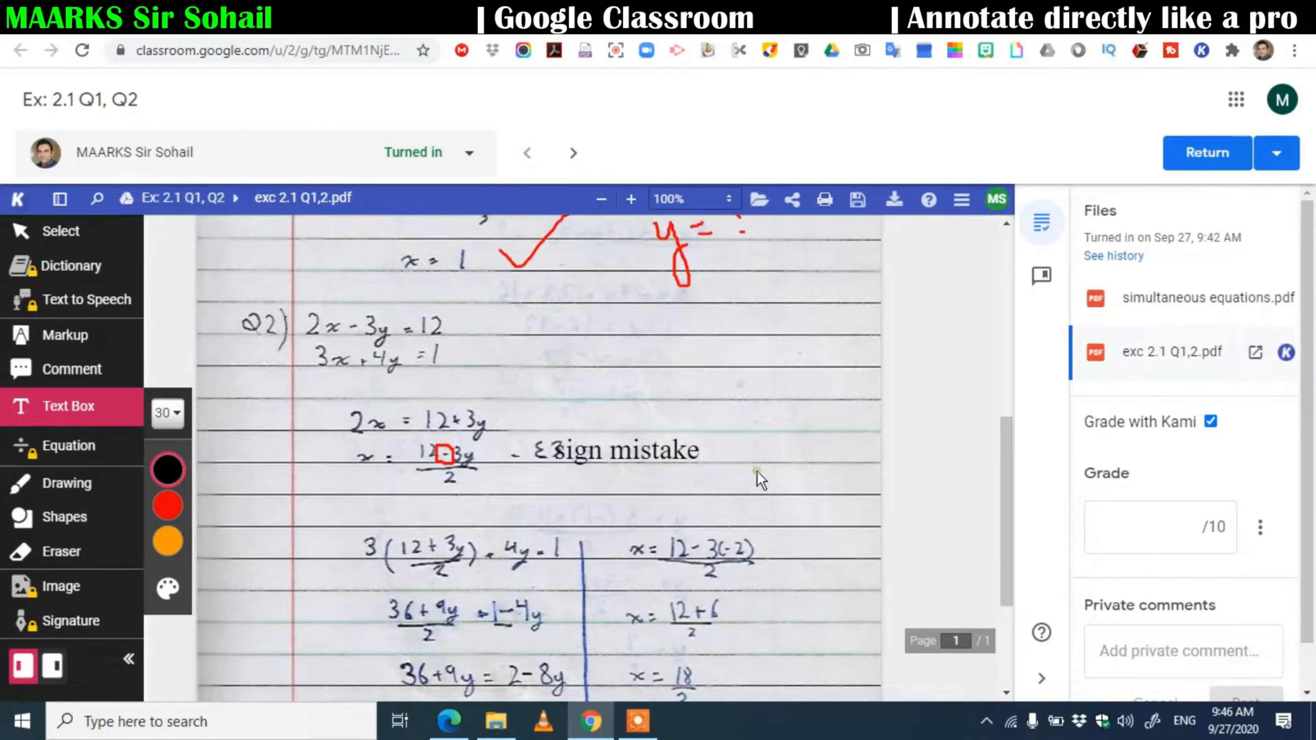
pyautogui.click(622, 460)
pyautogui.moveTo(633, 408); pyautogui.dragTo(586, 375)
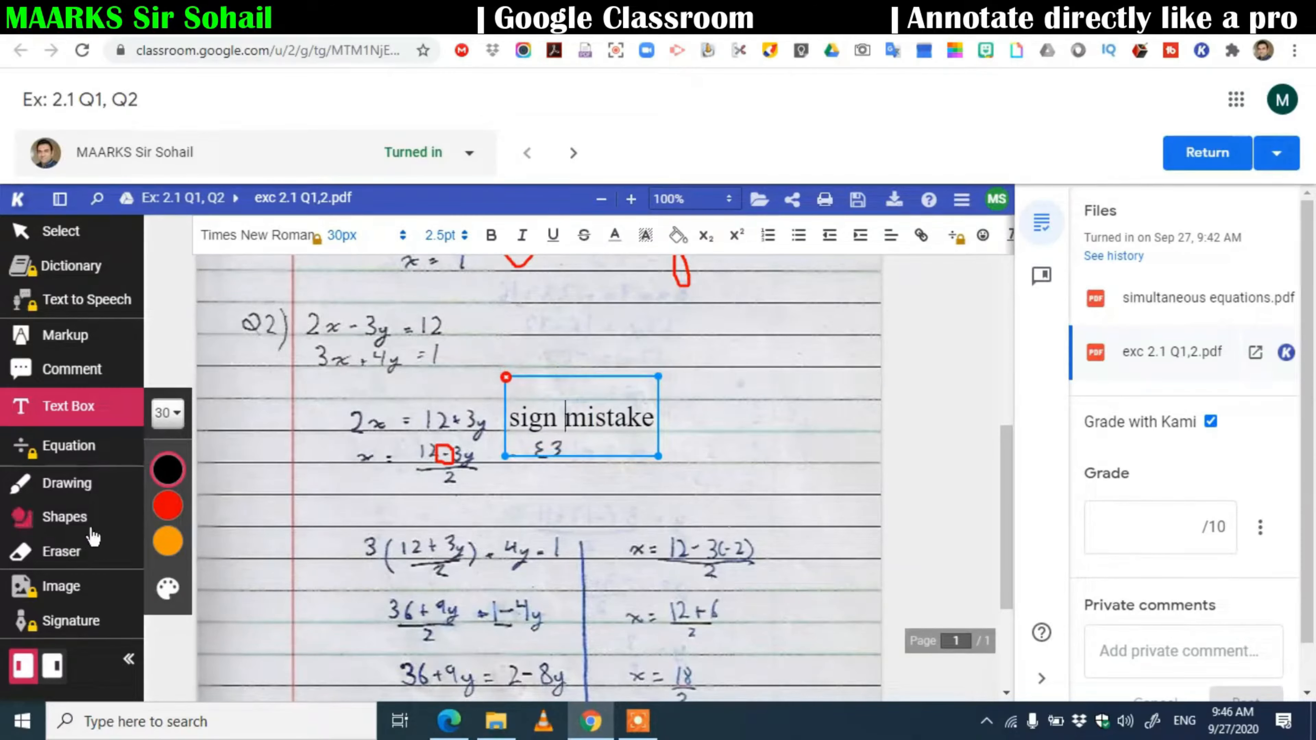
# Switch back to freehand drawing and save the annotations on exc 2.1 Q1,2.pdf to Google Drive
pyautogui.click(64, 517)
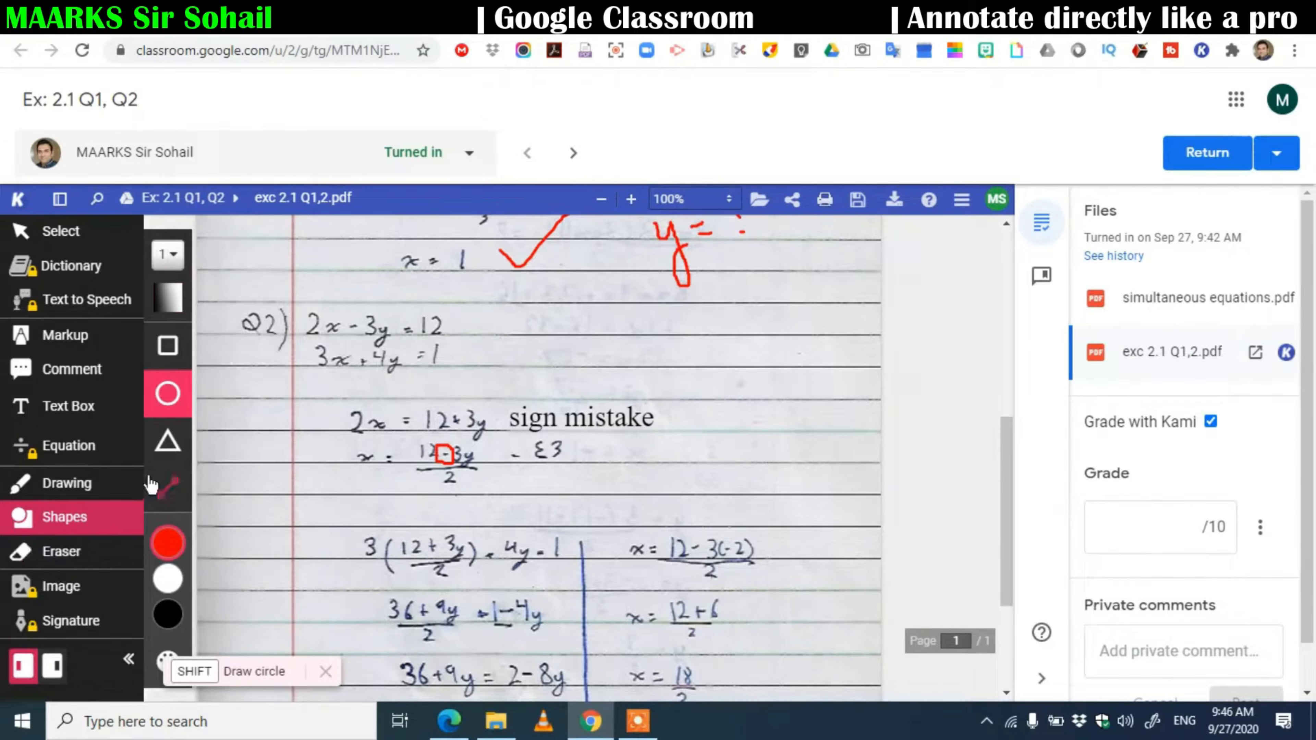
pyautogui.click(63, 483)
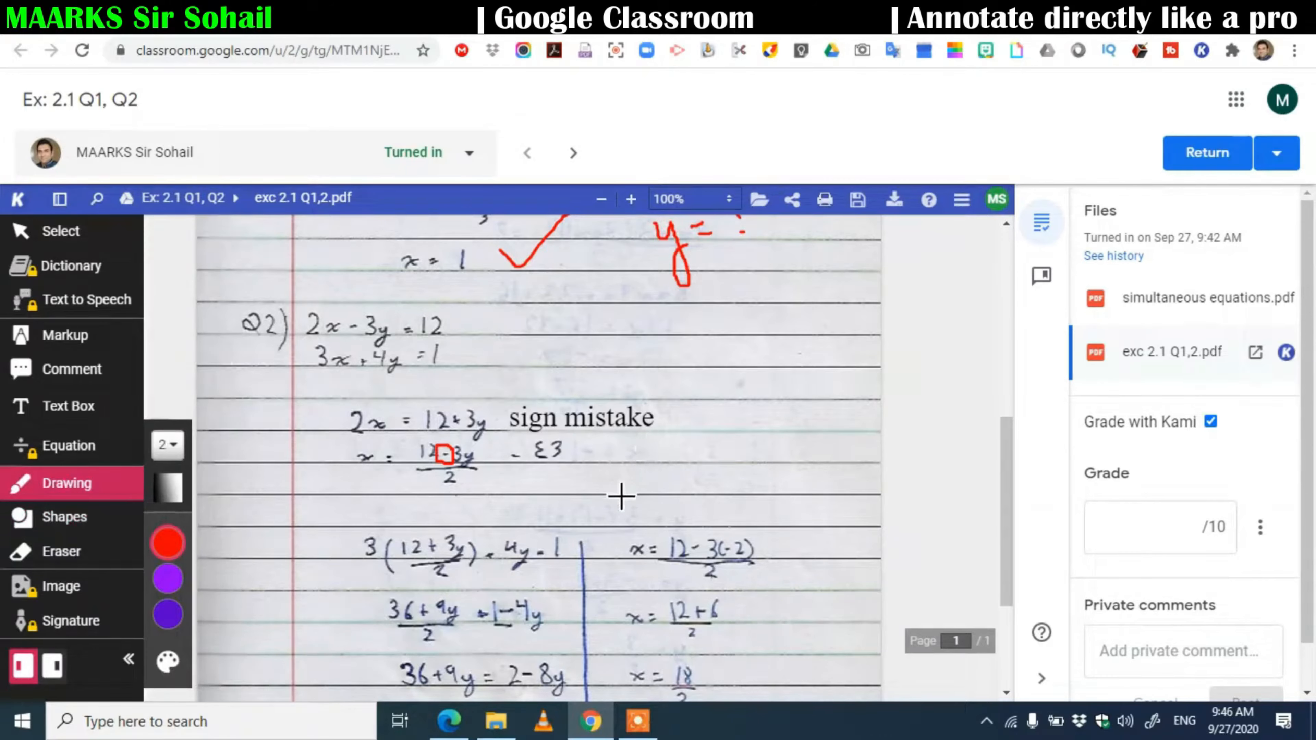
pyautogui.scroll(-3, 620, 493)
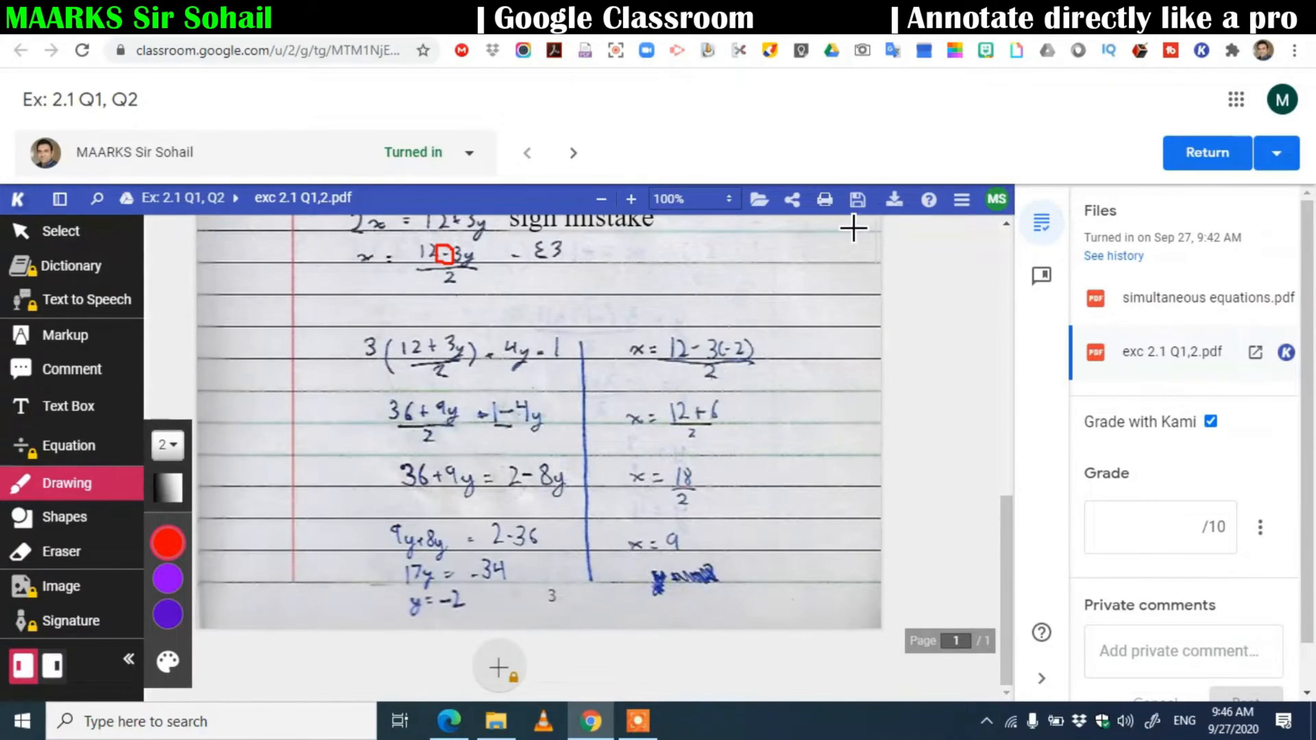
pyautogui.click(857, 200)
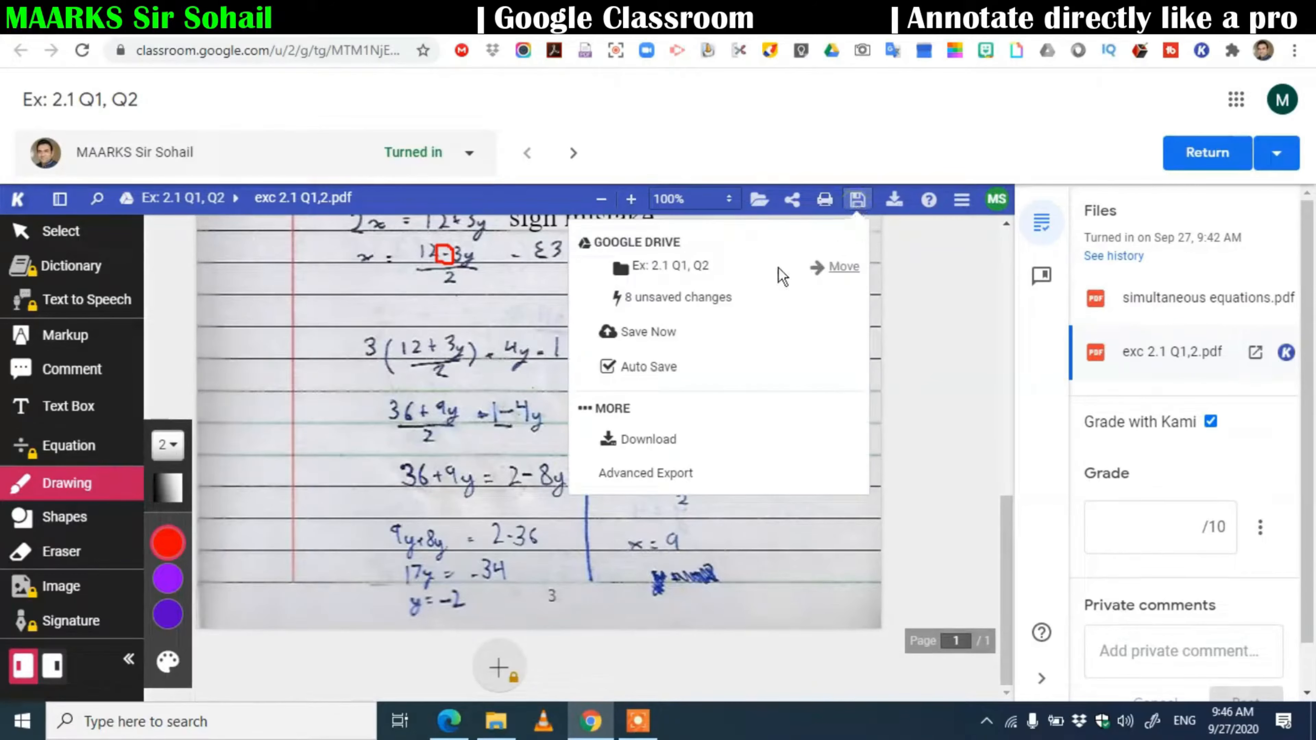
pyautogui.click(643, 338)
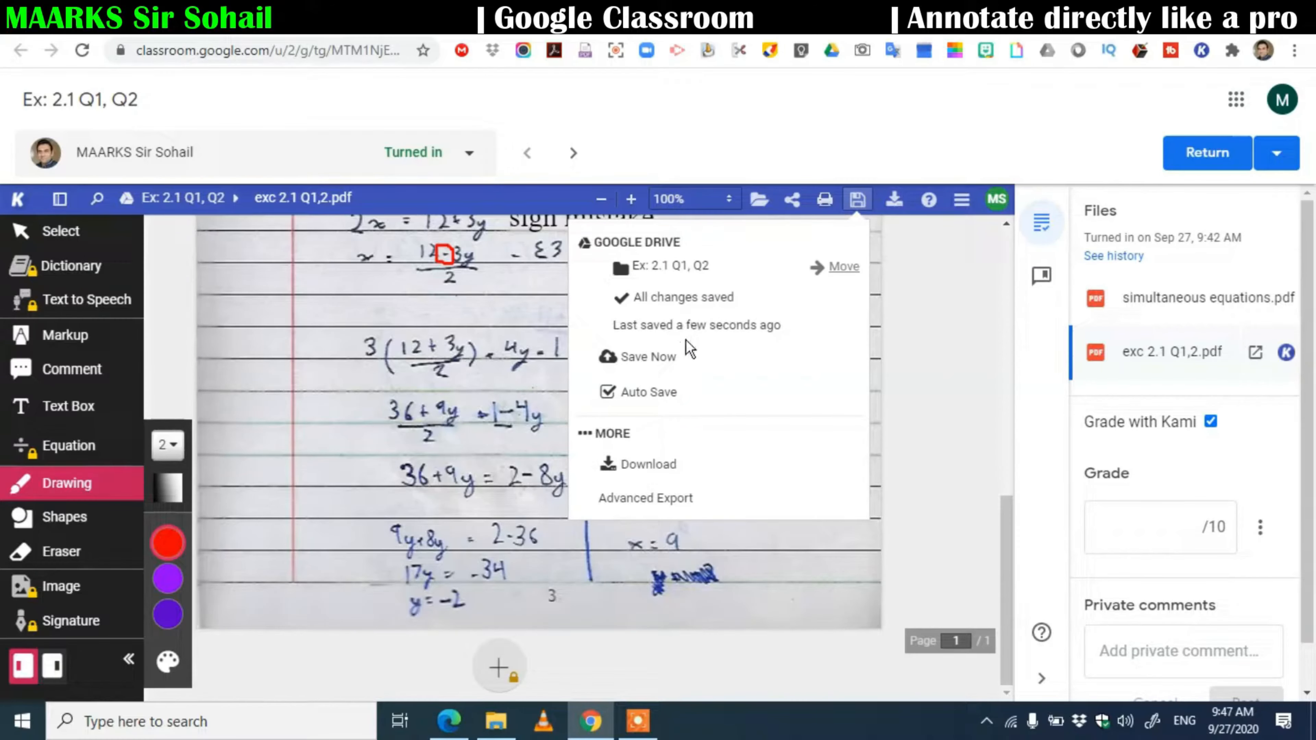
pyautogui.click(946, 425)
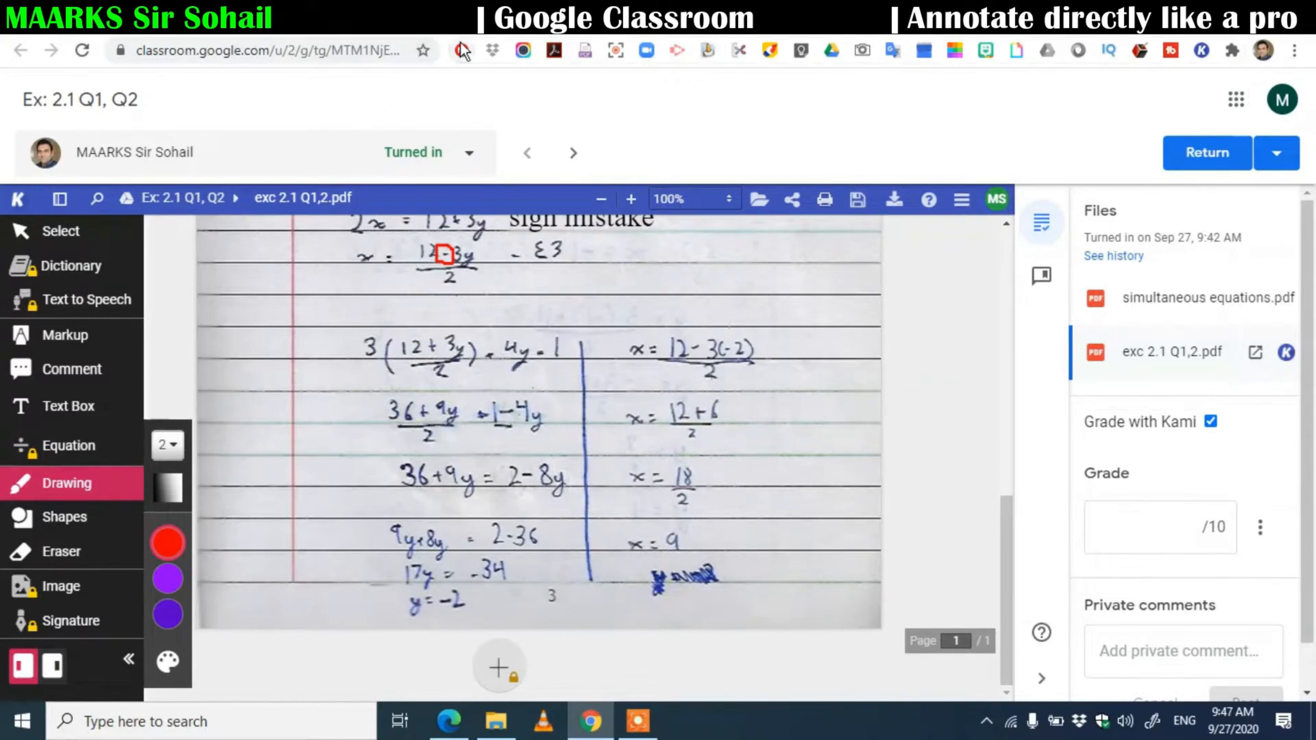
# Return to the assignment's student work, open the submission solution_eq.png and convert it for annotation in Kami
pyautogui.click(72, 26)
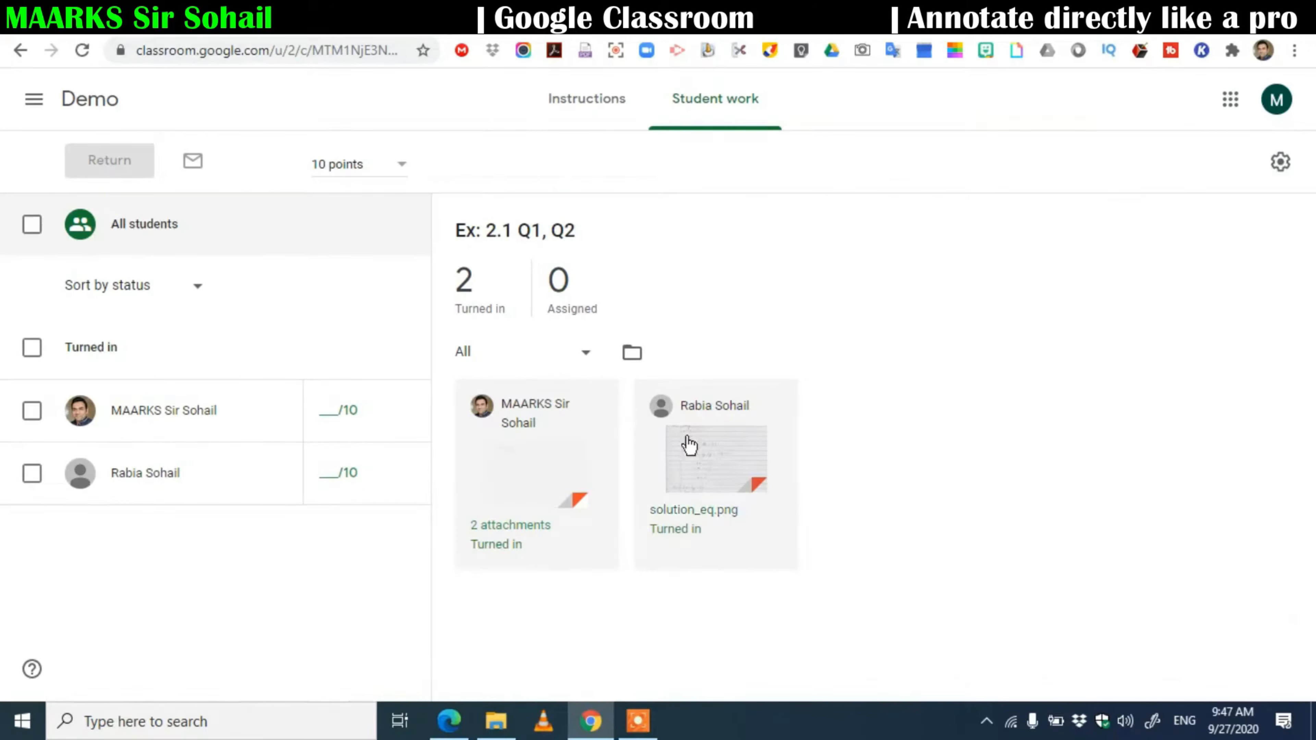
pyautogui.click(706, 462)
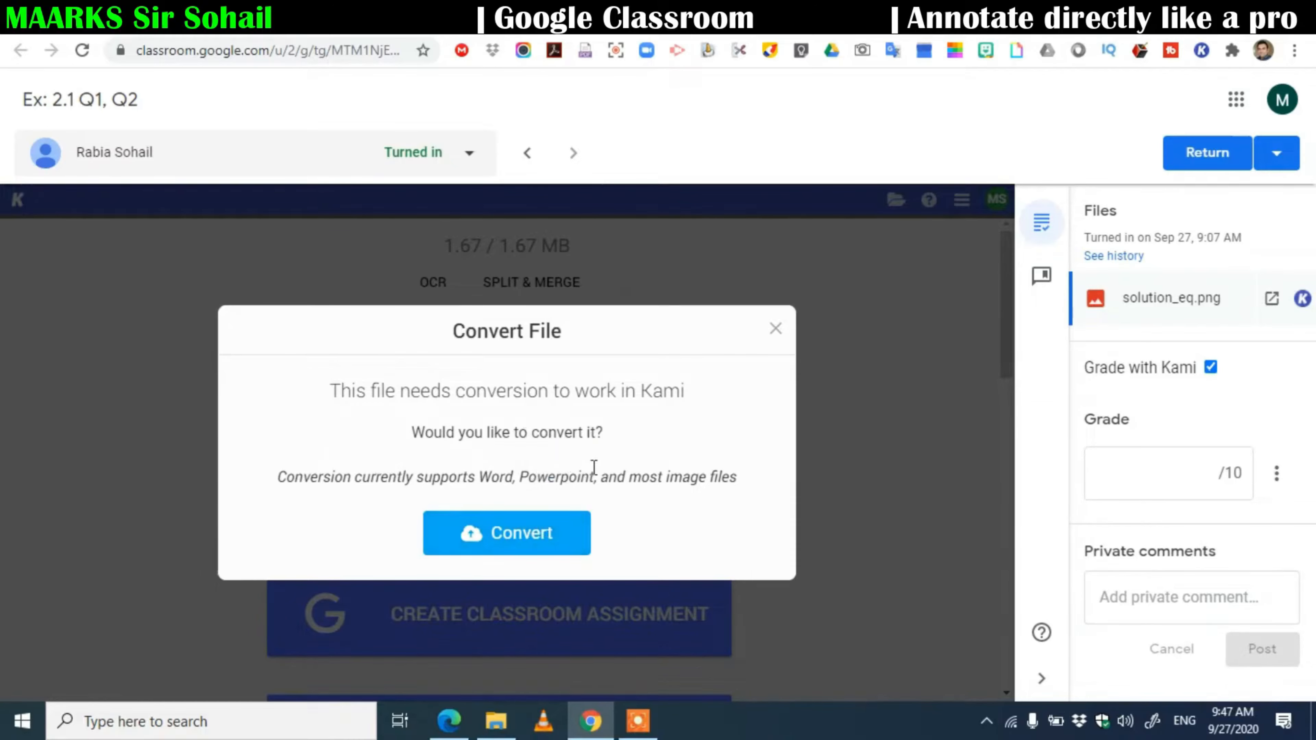
pyautogui.click(520, 542)
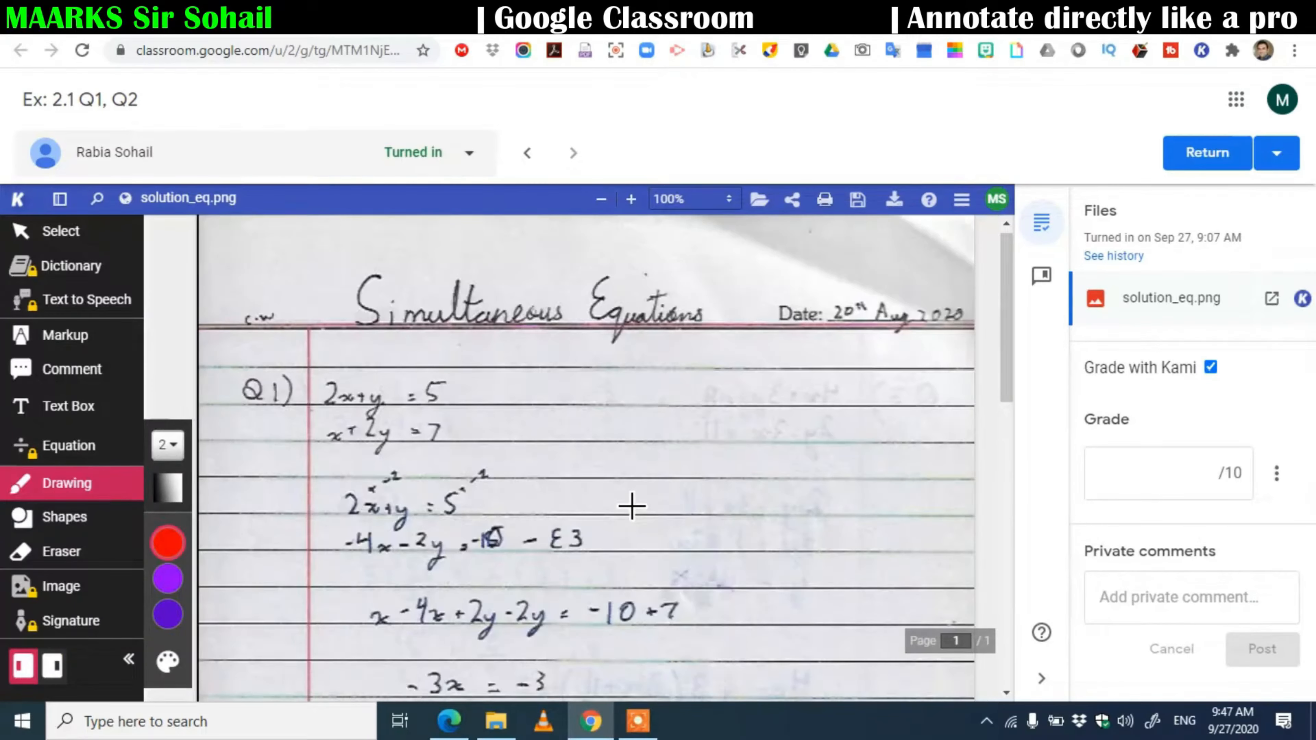
# Review the converted page and draw a red tick beside the -4x - 2y line of the Q1 working
pyautogui.scroll(-10, 600, 441)
pyautogui.scroll(-2, 599, 441)
pyautogui.scroll(10, 601, 443)
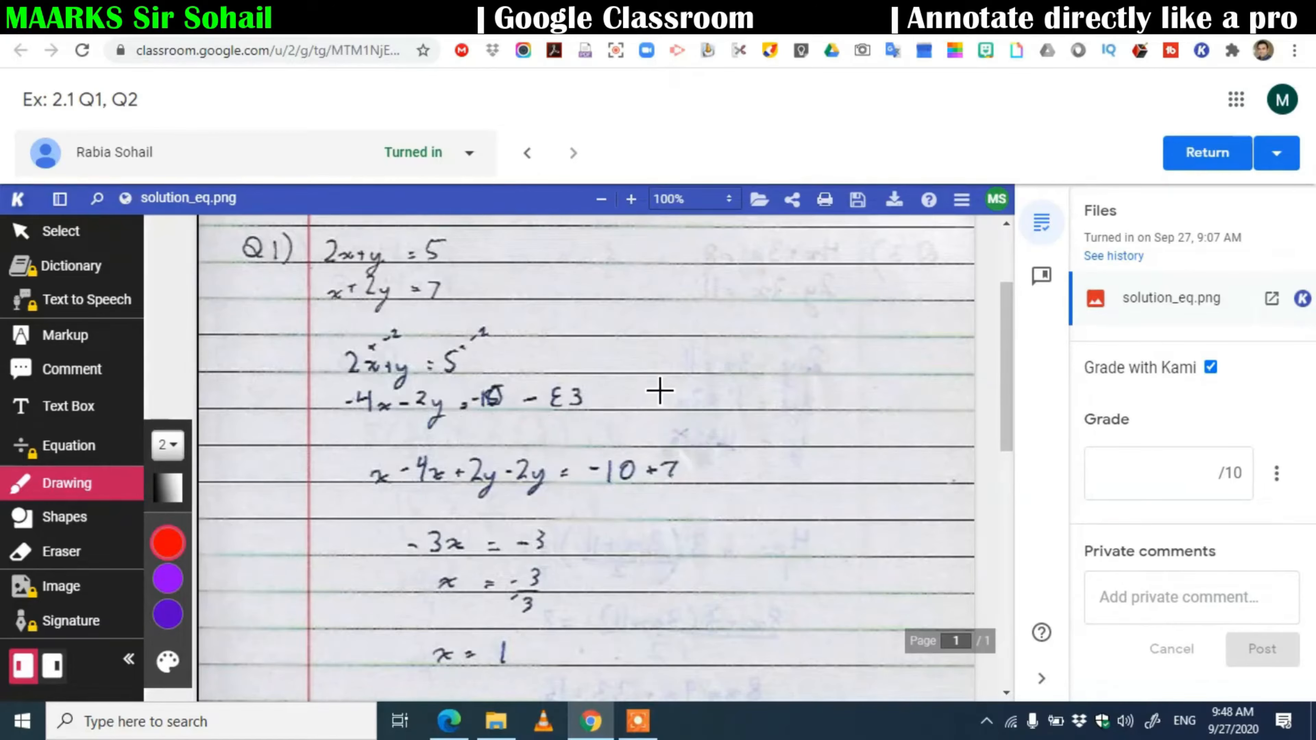
pyautogui.moveTo(654, 387)
pyautogui.mouseDown()
pyautogui.moveTo(675, 414)
pyautogui.moveTo(741, 343)
pyautogui.mouseUp()
# Draw a large red cross beside the x = 18/2 line in the Q2 working
pyautogui.scroll(-10, 756, 456)
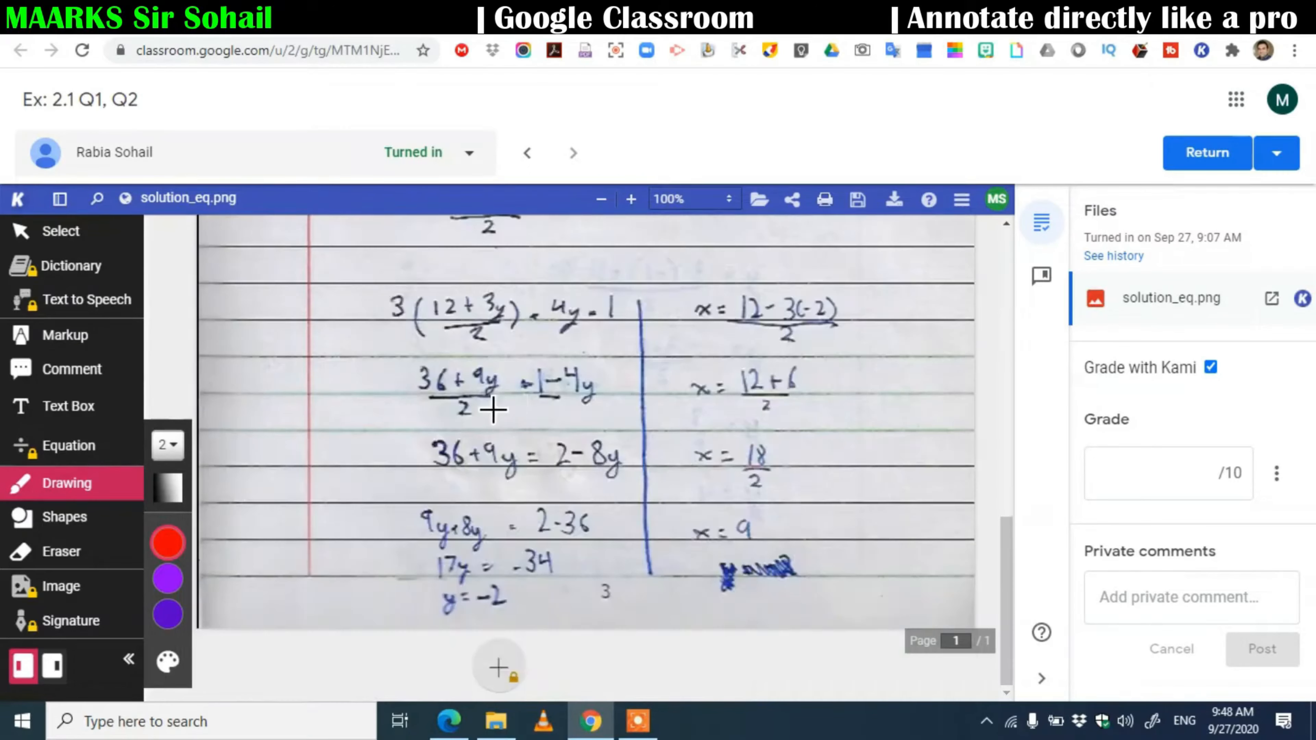
pyautogui.moveTo(816, 406); pyautogui.dragTo(908, 491)
pyautogui.moveTo(892, 433); pyautogui.dragTo(838, 492)
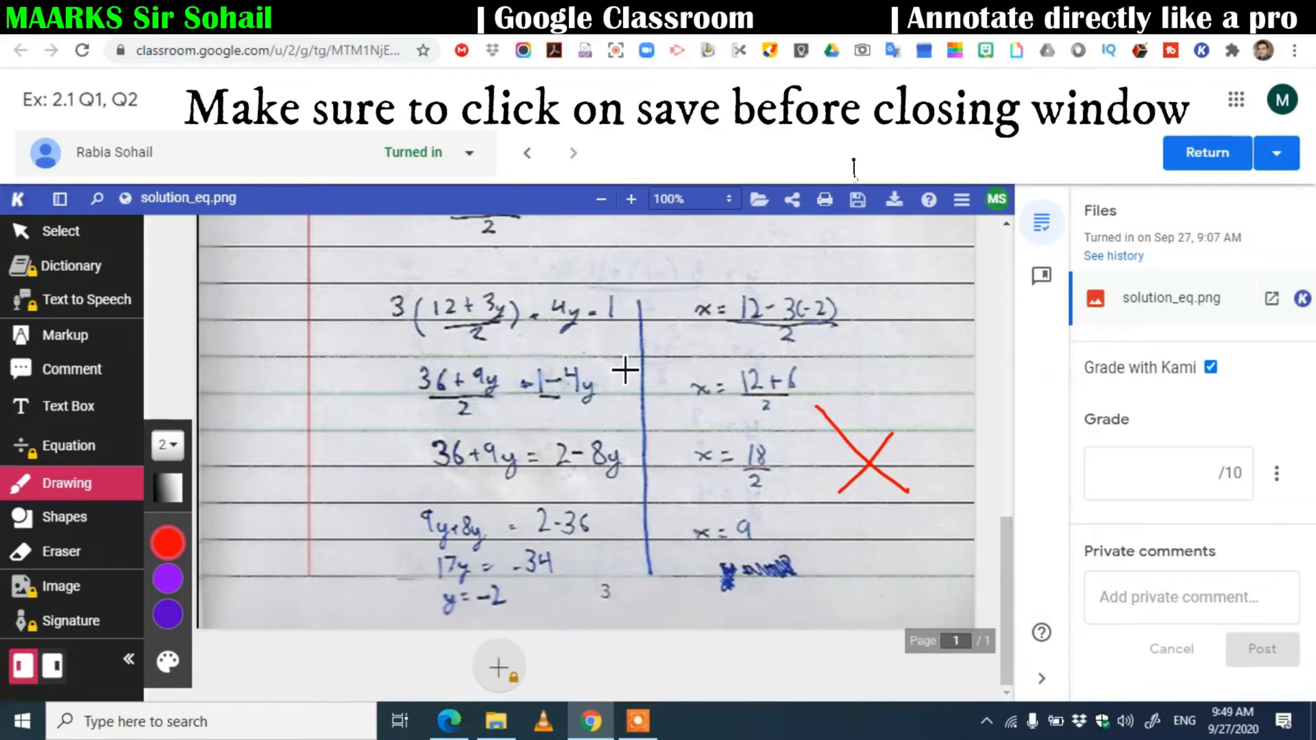
# Grade the solution_eq.png submission 6 out of 10 and return it to the student
pyautogui.click(1175, 479)
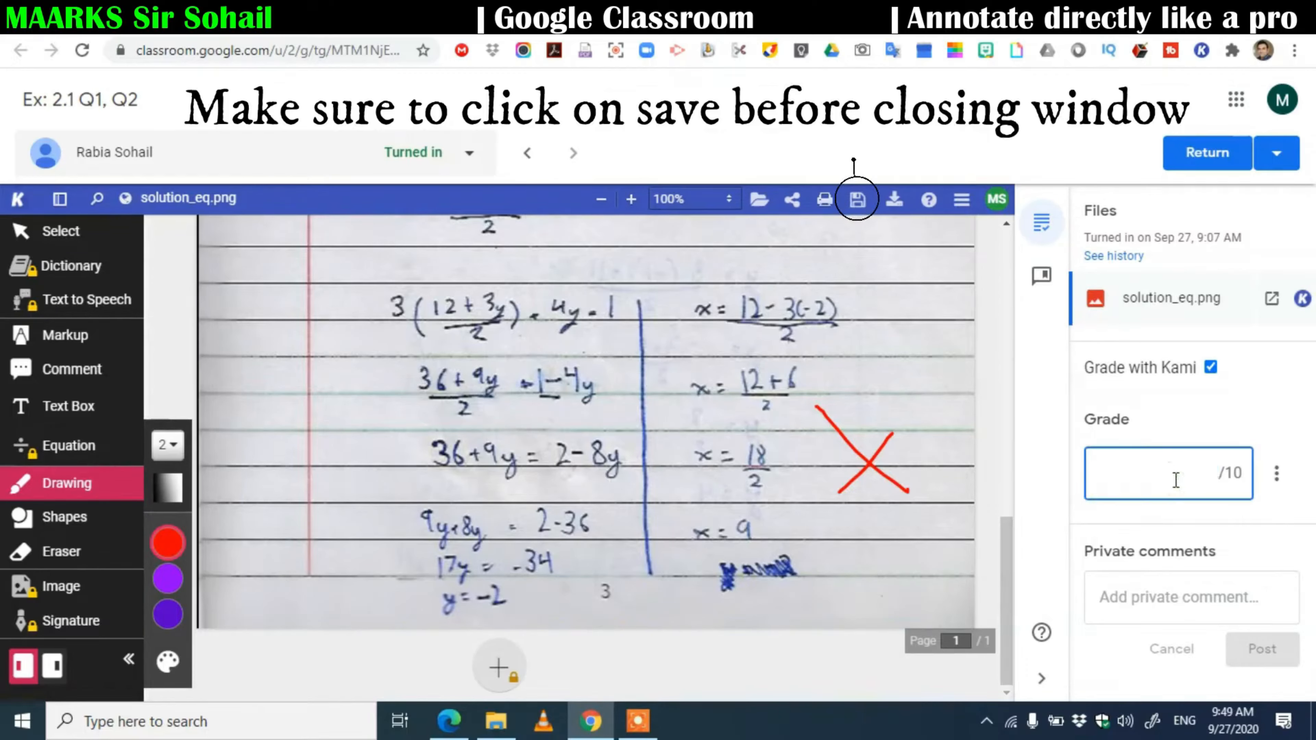
pyautogui.write('1')
pyautogui.press('BackSpace')
pyautogui.write('6')
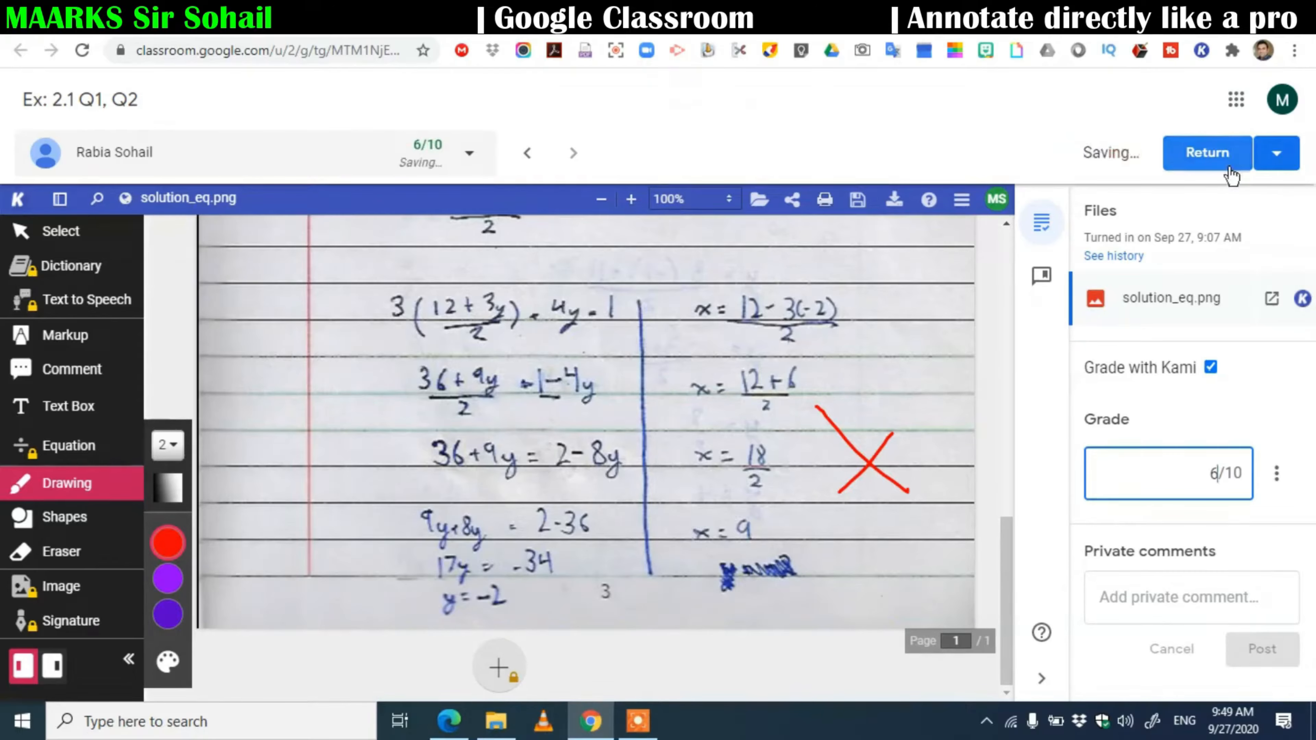
pyautogui.click(1207, 152)
pyautogui.click(821, 457)
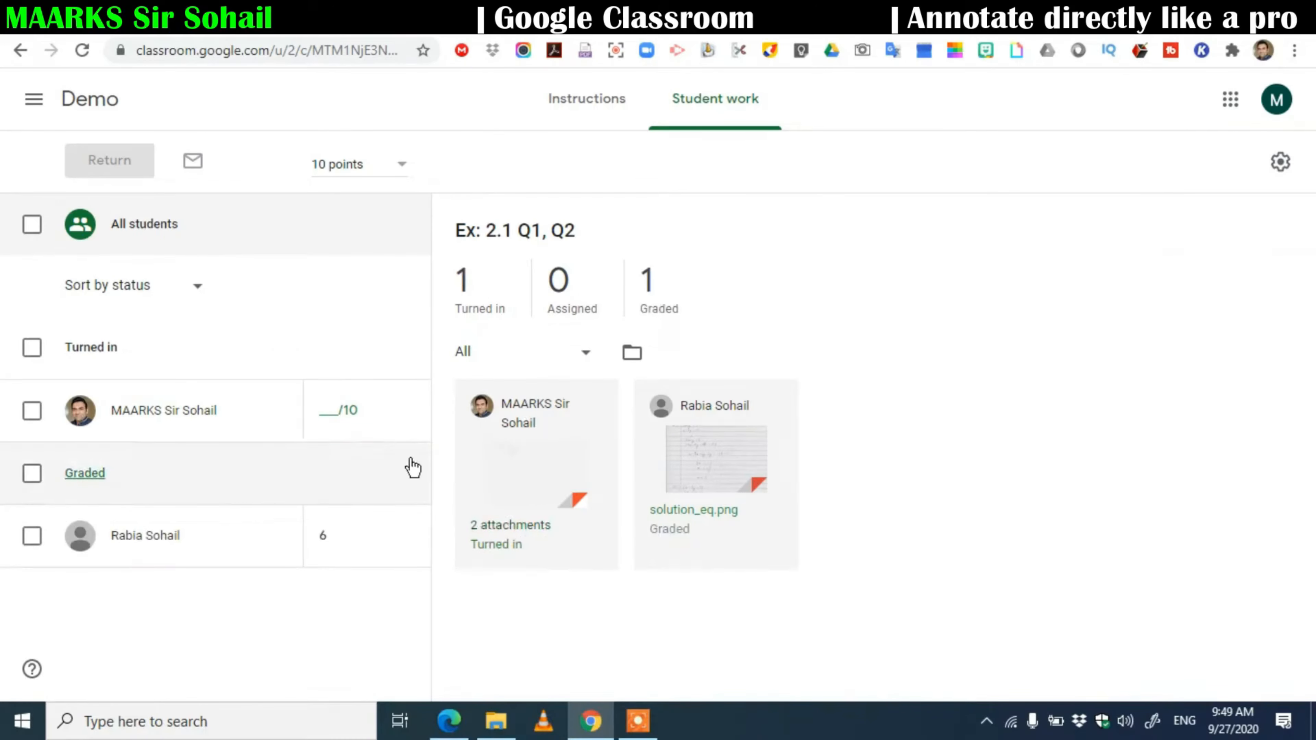
# Grade the remaining turned-in submission with two PDF attachments 9 out of 10 and return it to the student
pyautogui.click(325, 414)
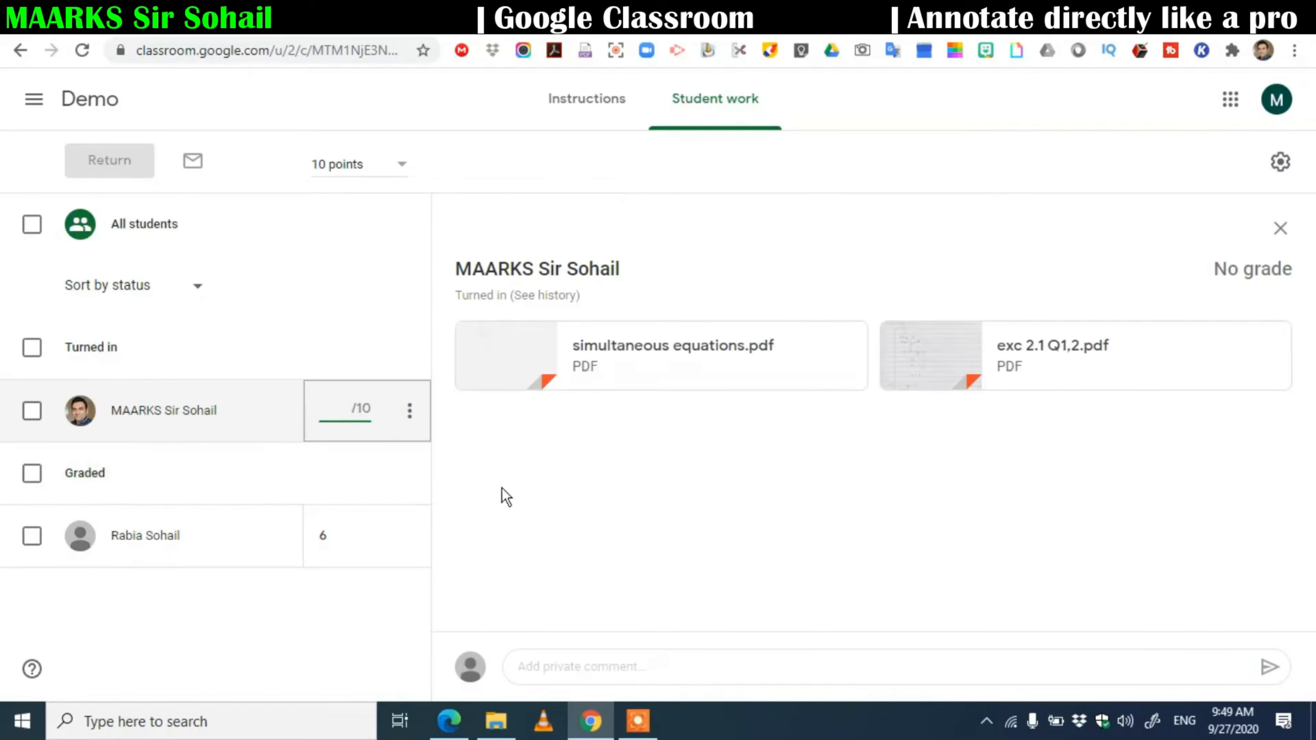
pyautogui.write('9')
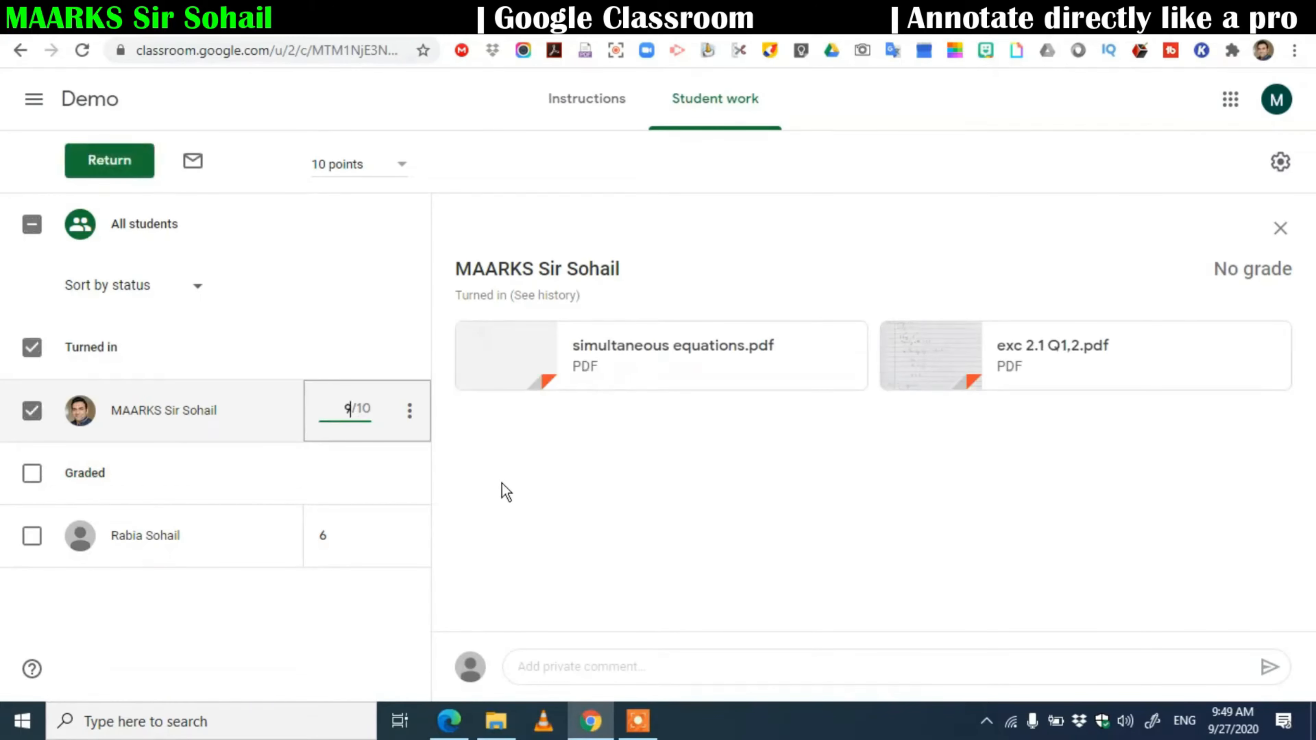
pyautogui.click(141, 167)
pyautogui.click(816, 481)
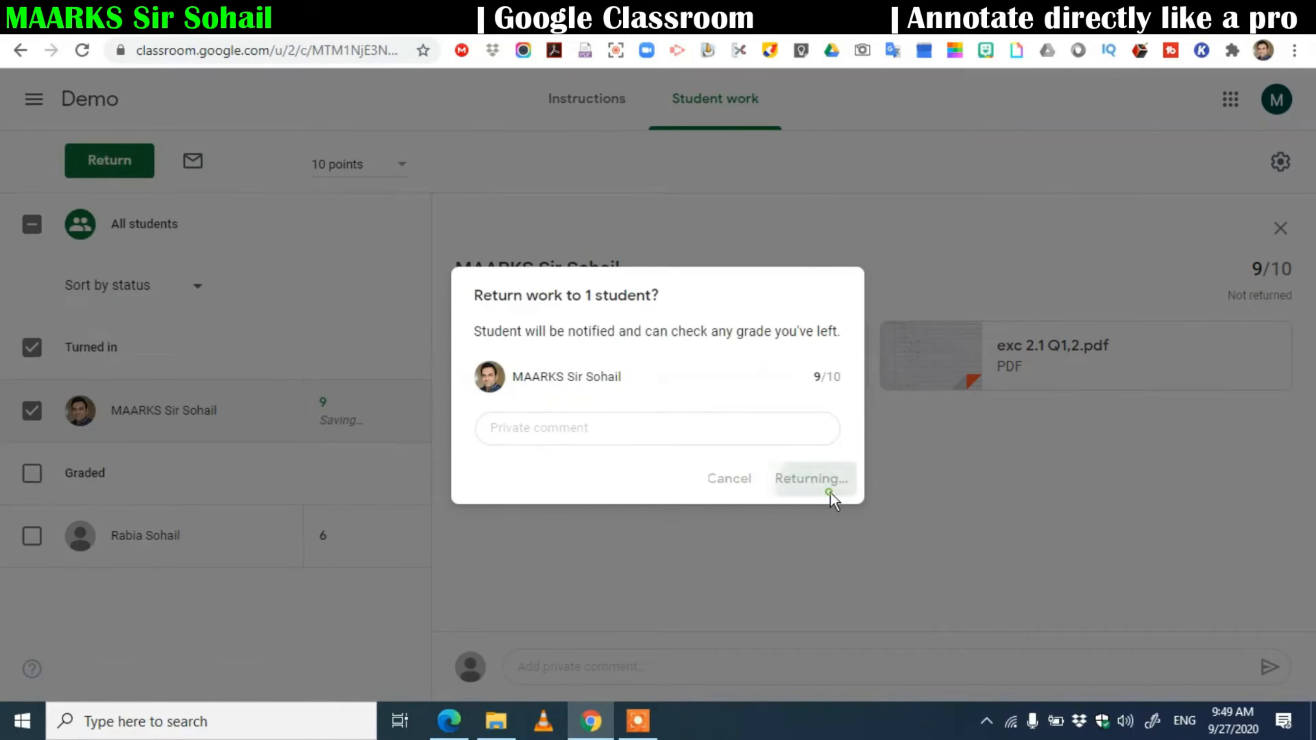